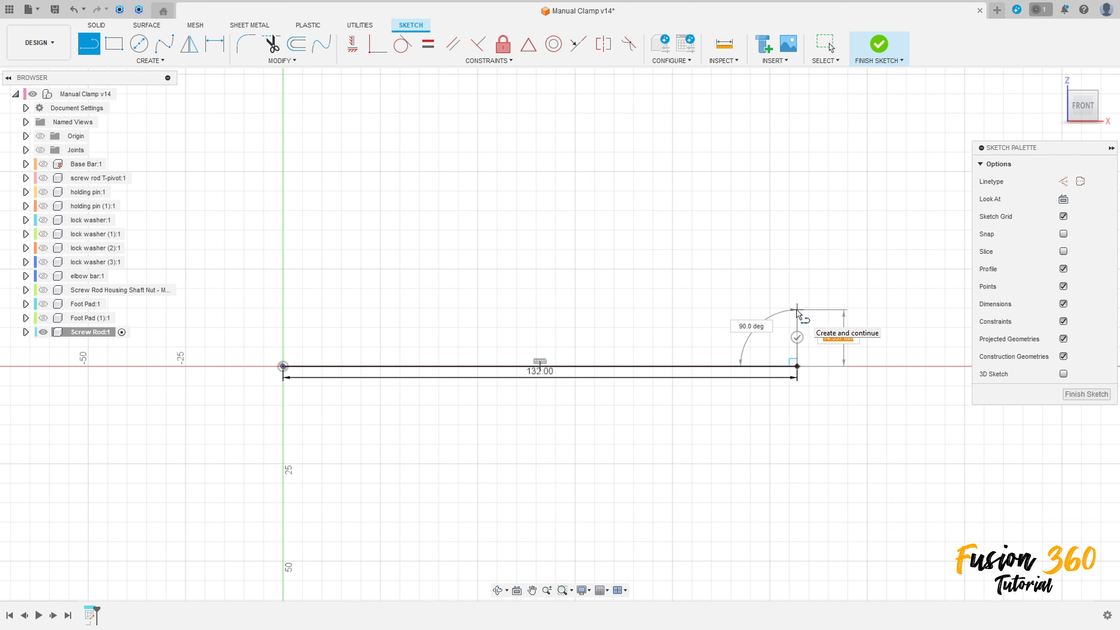
Draw a 5 mm vertical line up from the far end of the 132 mm line, plus a horizontal line back toward the origin
type("5")
key("Return")
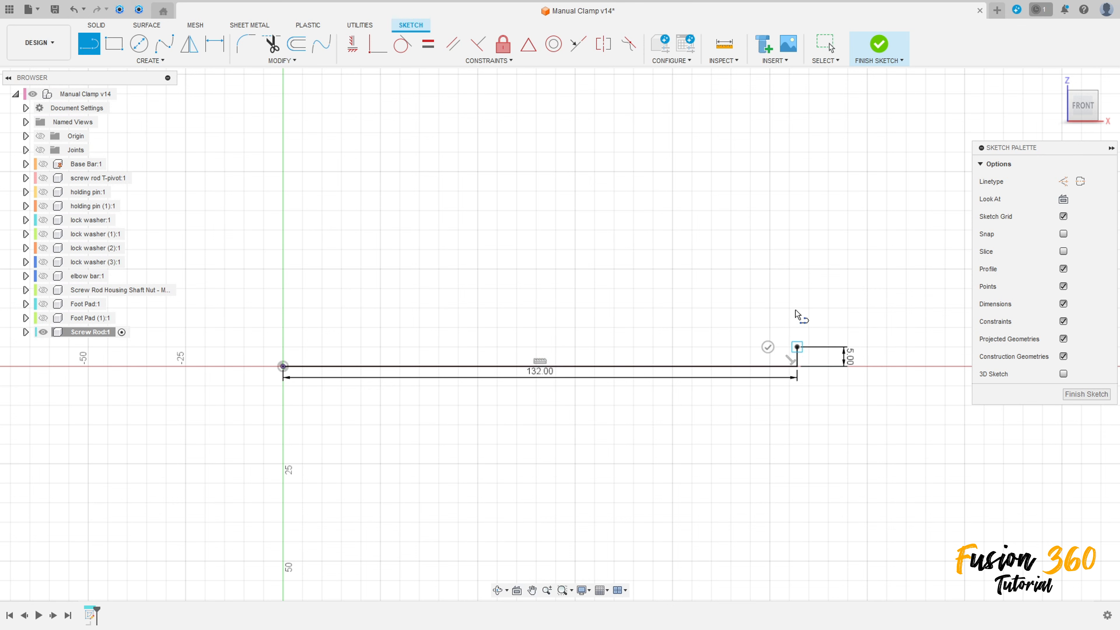
scroll(344, 347, "up", 3)
left_click(344, 349)
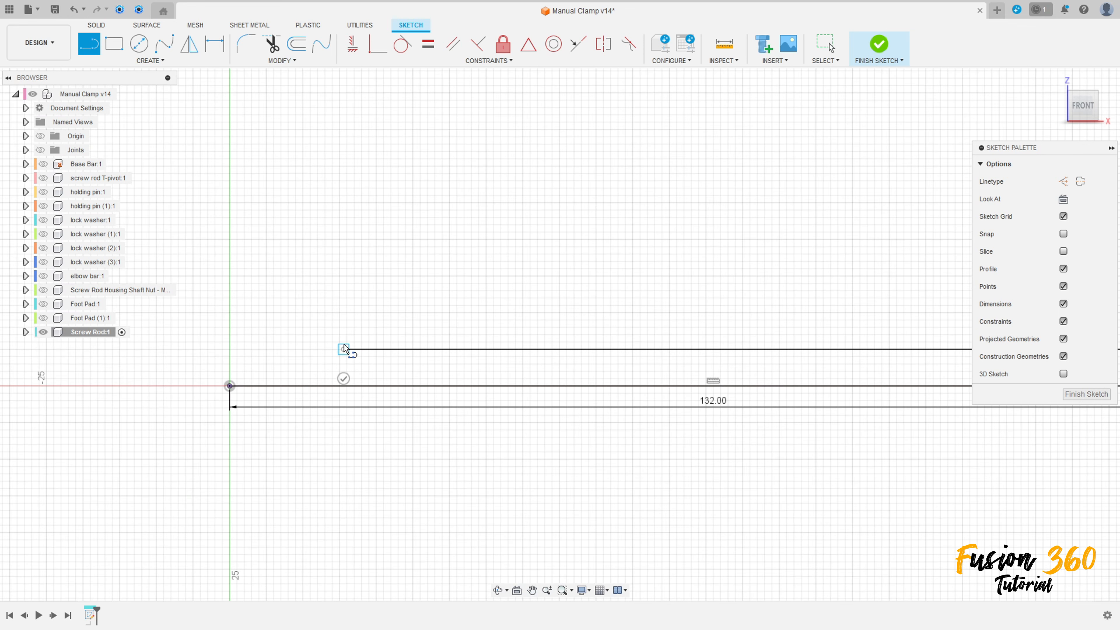
Close the profile at the origin with a stepped outline about 2.5 mm high, containing a notch about 3.5 mm wide
left_click(344, 368)
left_click(289, 368)
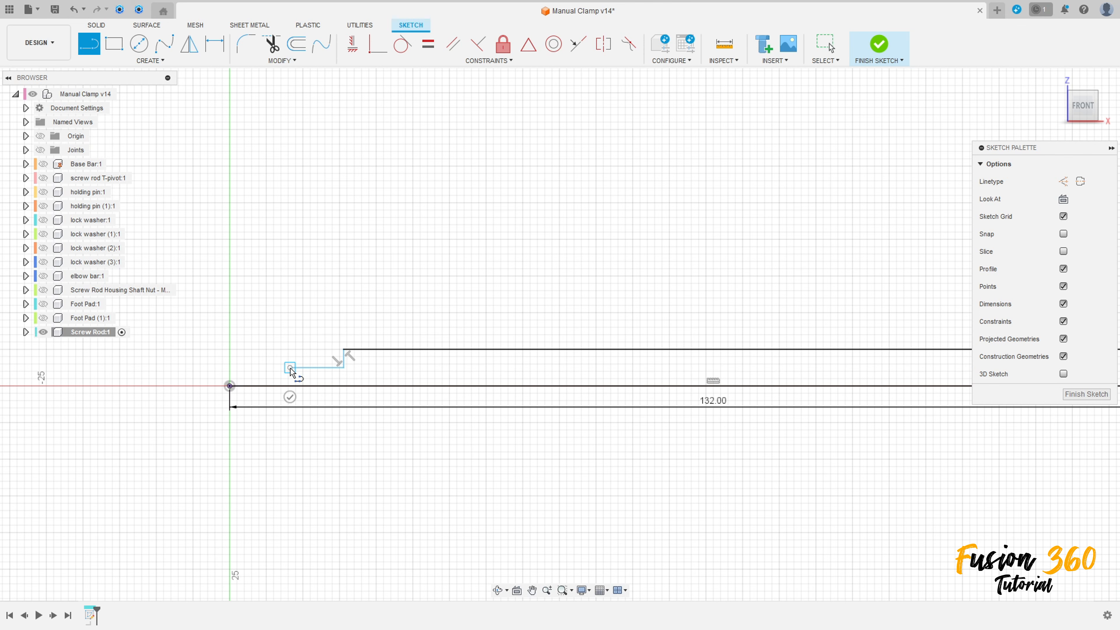
left_click(290, 376)
left_click(264, 377)
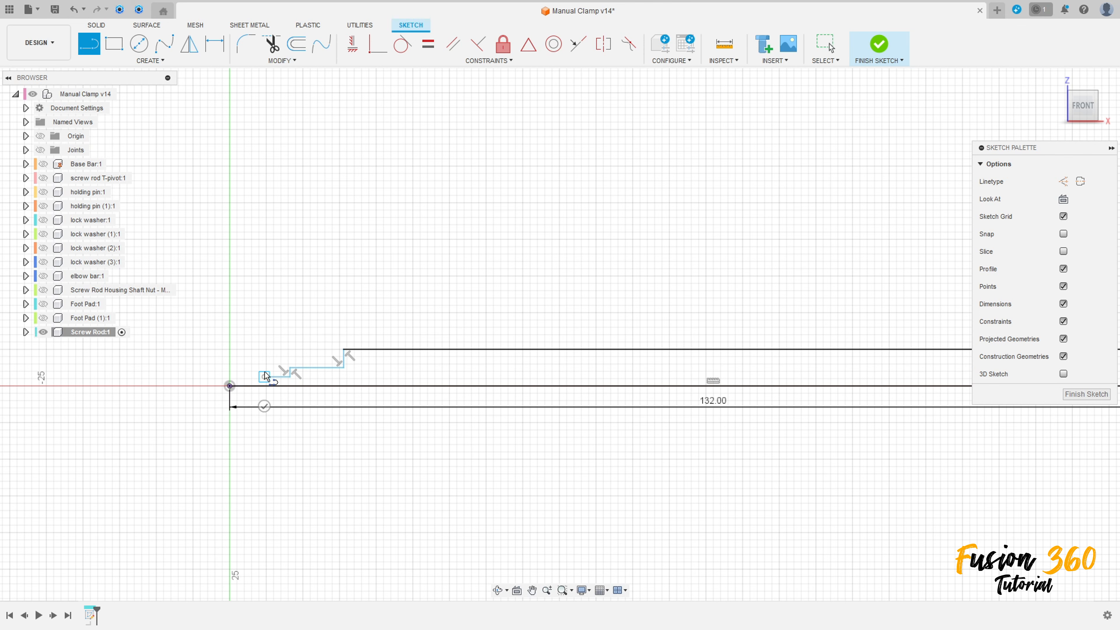
left_click(263, 368)
scroll(225, 368, "up", 3)
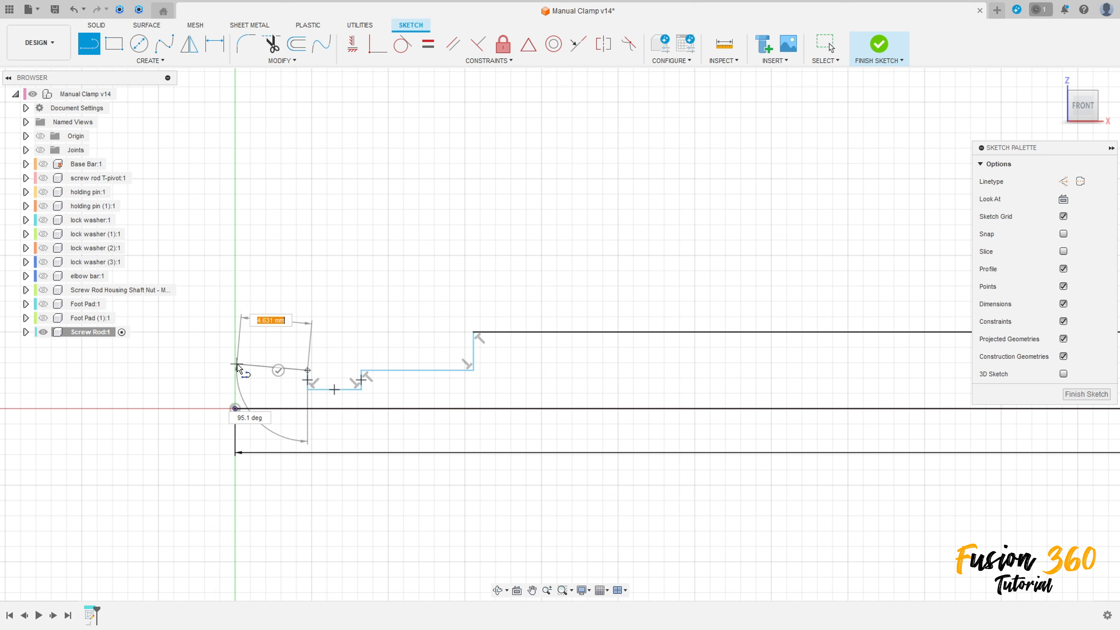
left_click(234, 370)
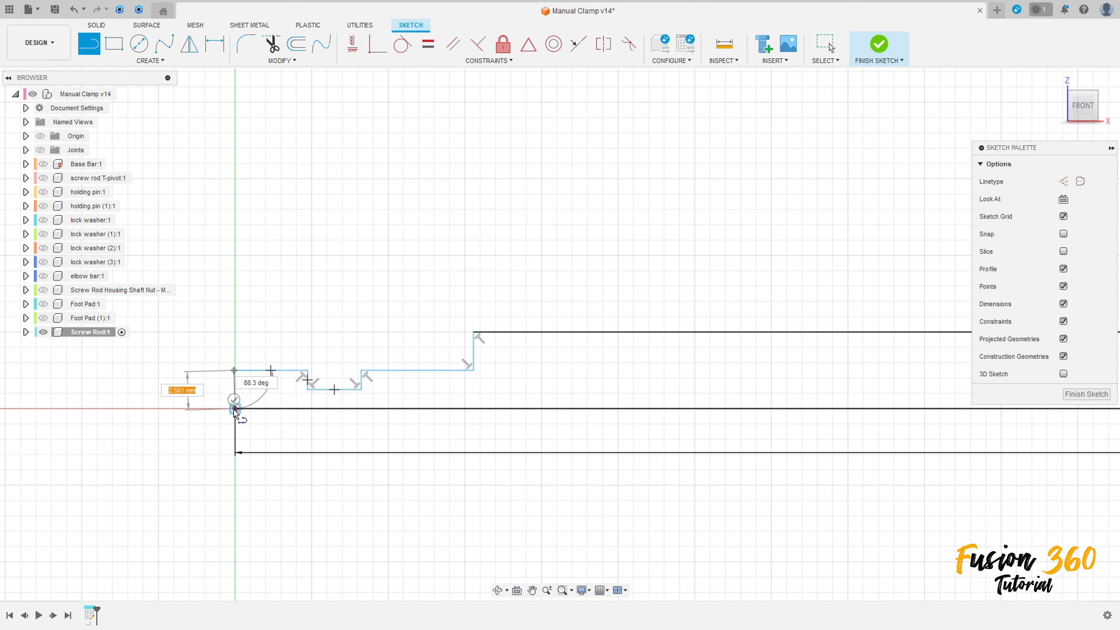
left_click(235, 410)
key("Escape")
Align the two upper corners of the notch with a horizontal constraint
left_click(353, 51)
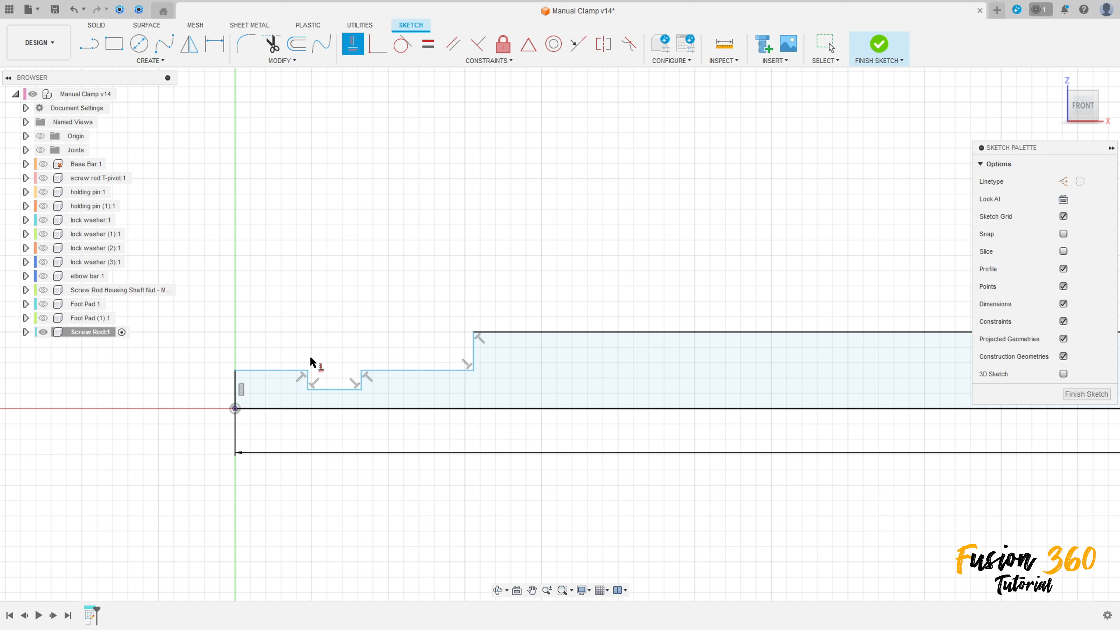
left_click(308, 371)
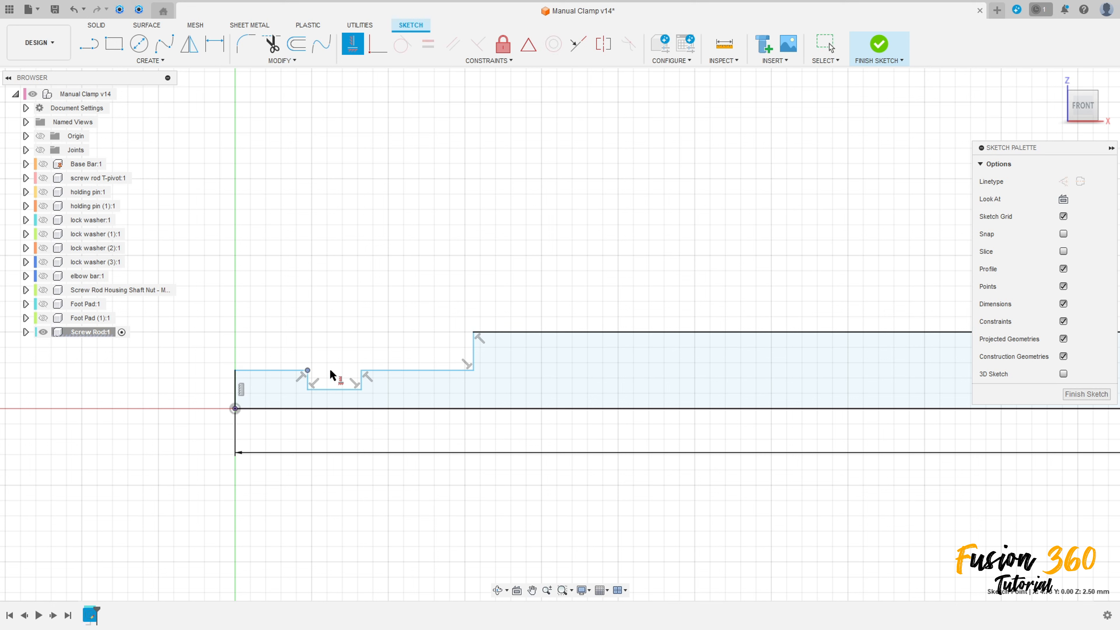
left_click(361, 370)
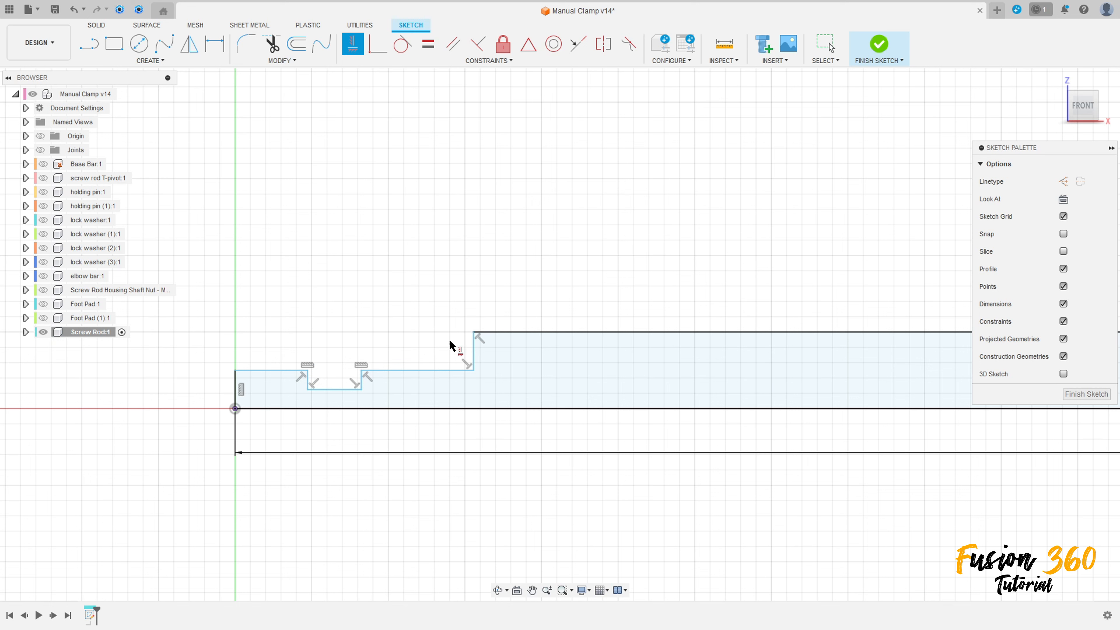
key("Escape")
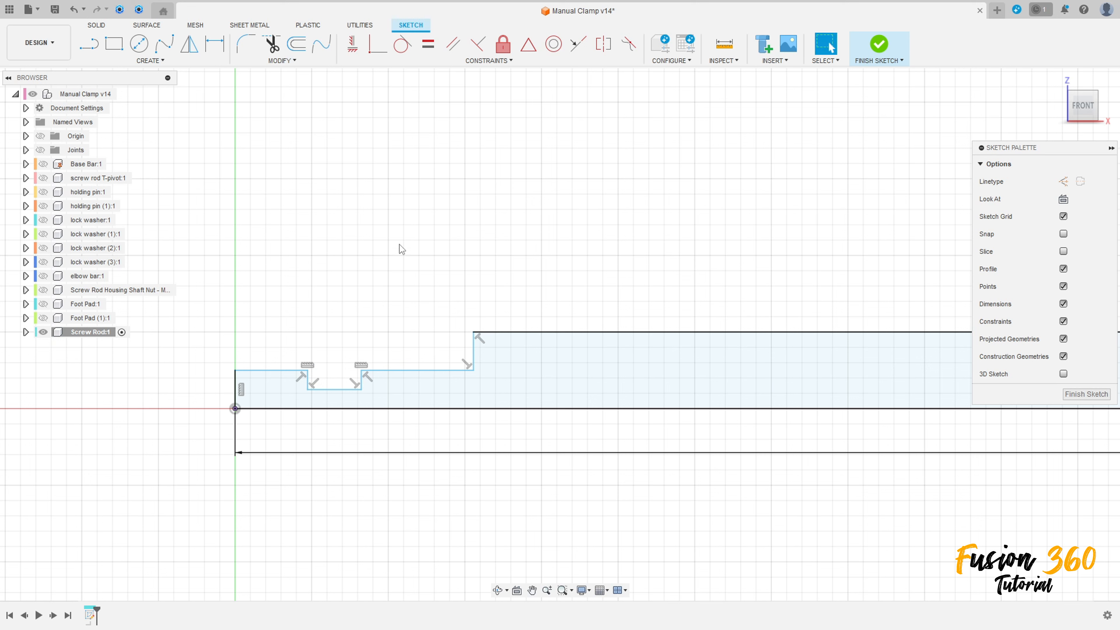
Dimension the height of the reduced section above the long base line as 3 mm
left_click(215, 44)
left_click(437, 371)
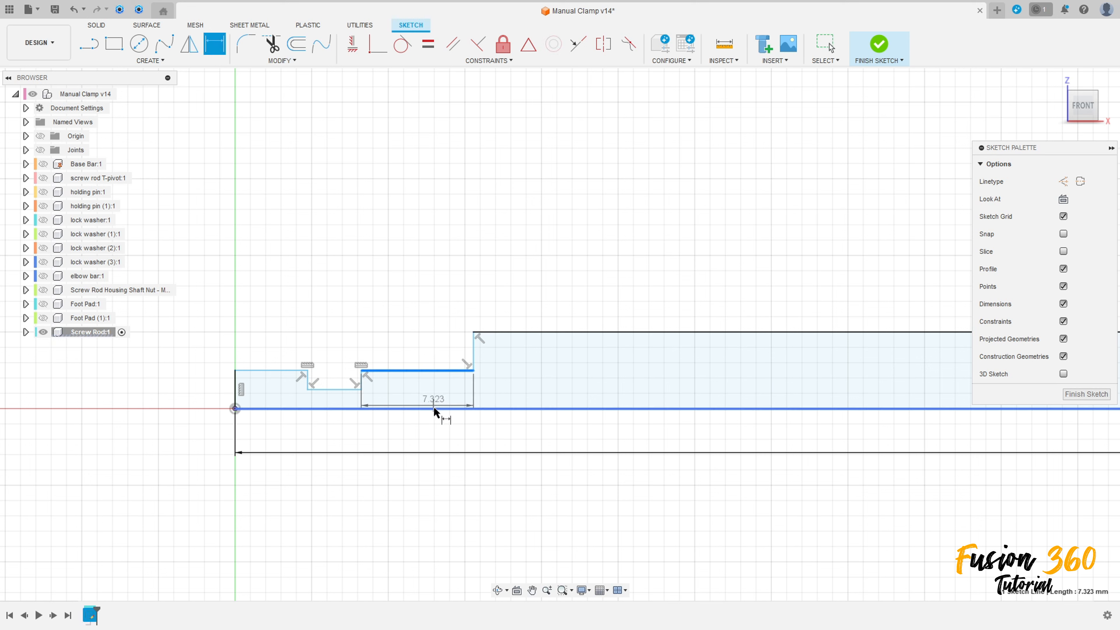
left_click(437, 409)
left_click(437, 387)
type("3")
key("Return")
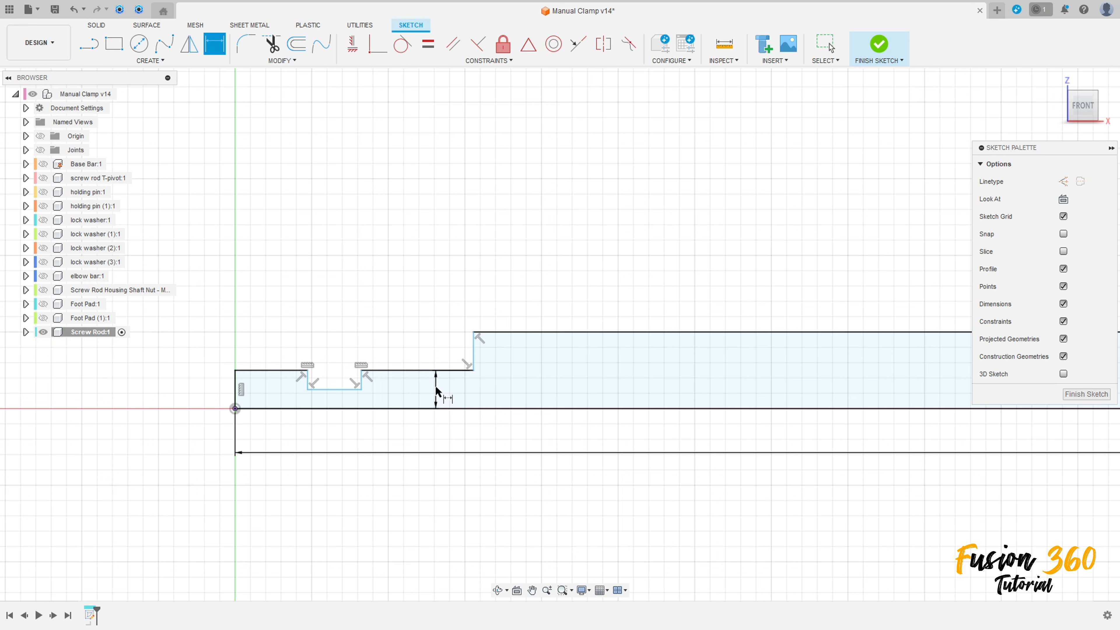
Dimension the width of the notch floor as 1 mm
left_click(330, 389)
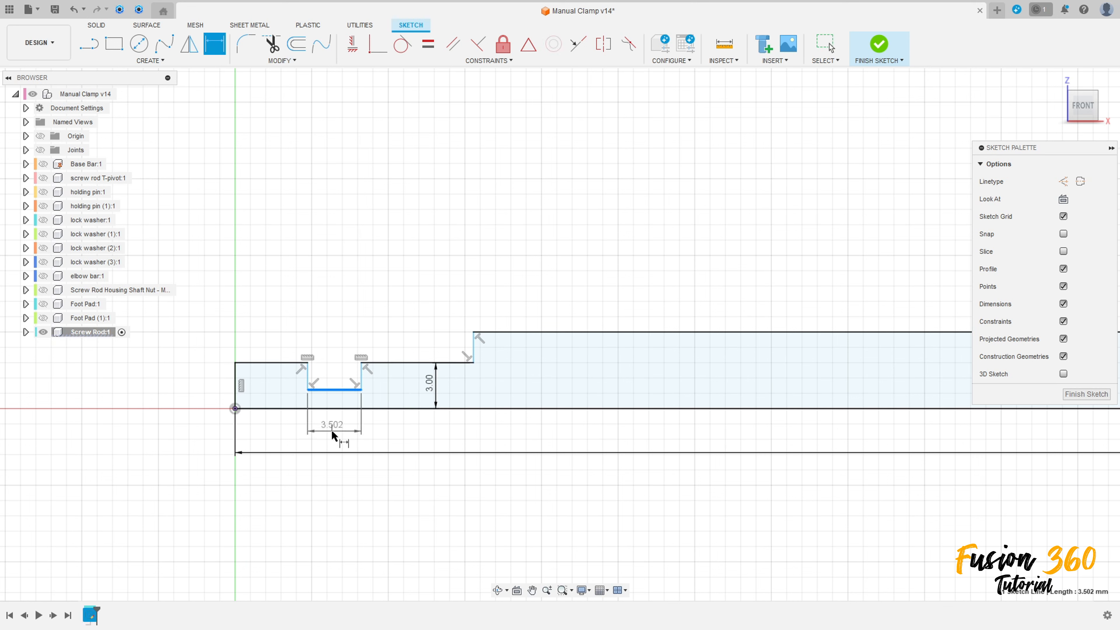
left_click(335, 434)
type("1")
key("Return")
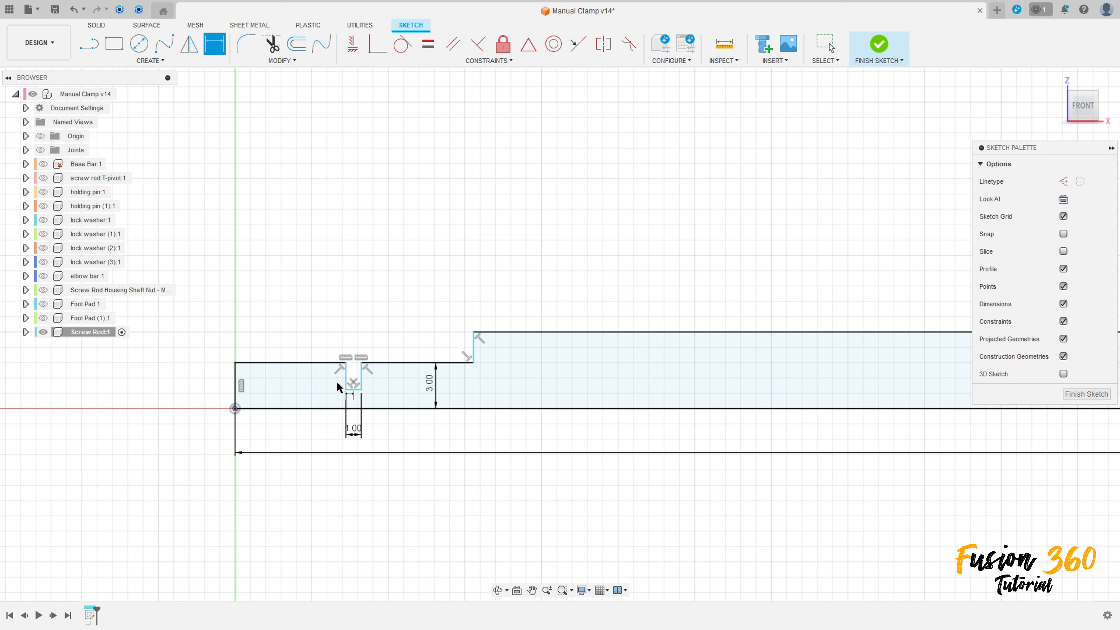
Dimension the distance from the notch's inner upper corner to the larger section's shoulder as 15 mm
left_click(361, 362)
left_click(470, 330)
left_click(426, 244)
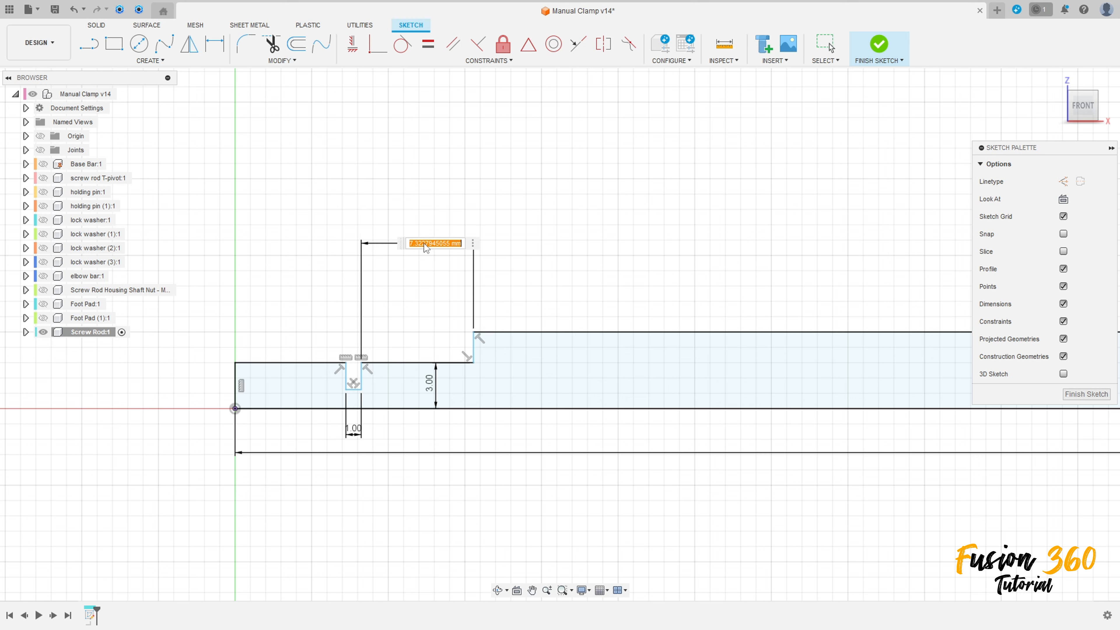
type("15")
key("Return")
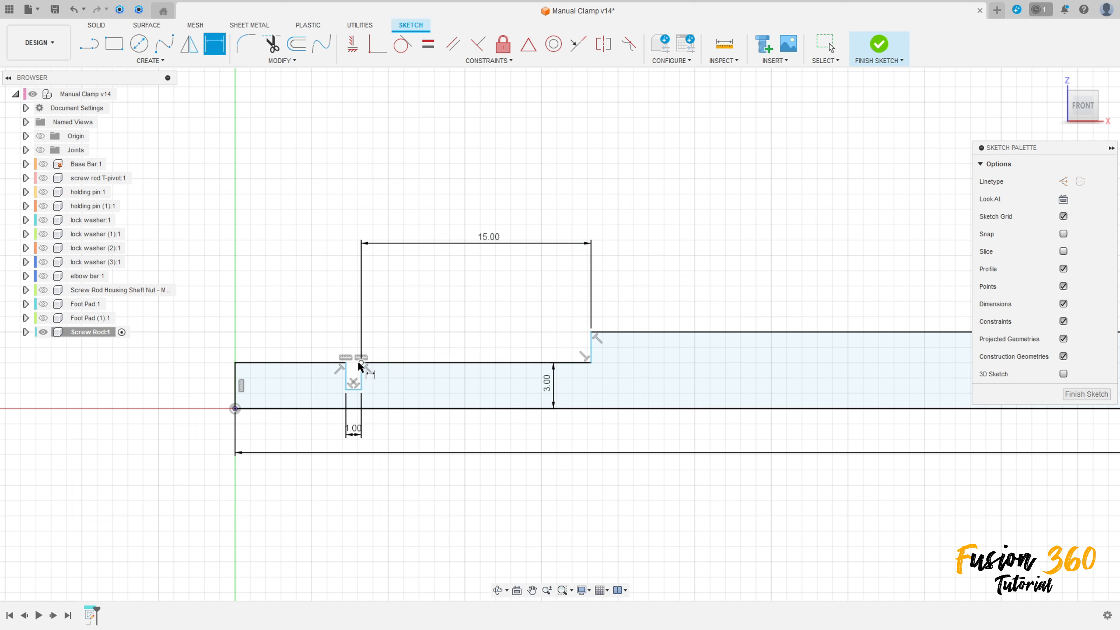
Dimension the distance from the narrow end of the profile to the notch's inner upper corner as 3 mm
left_click(234, 363)
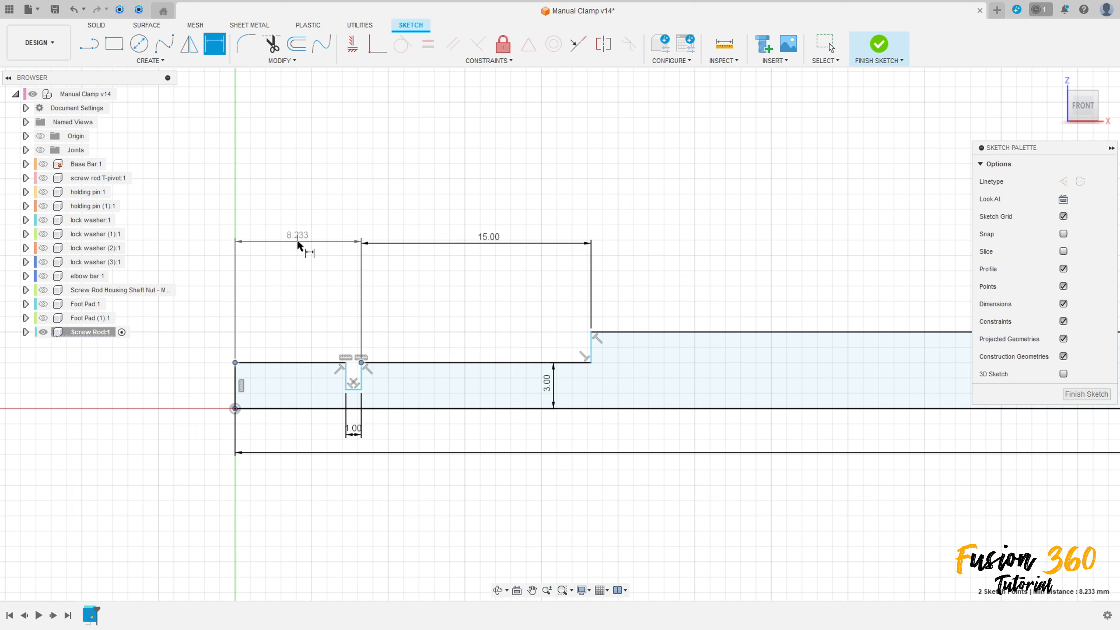
left_click(299, 242)
type("3")
key("Return")
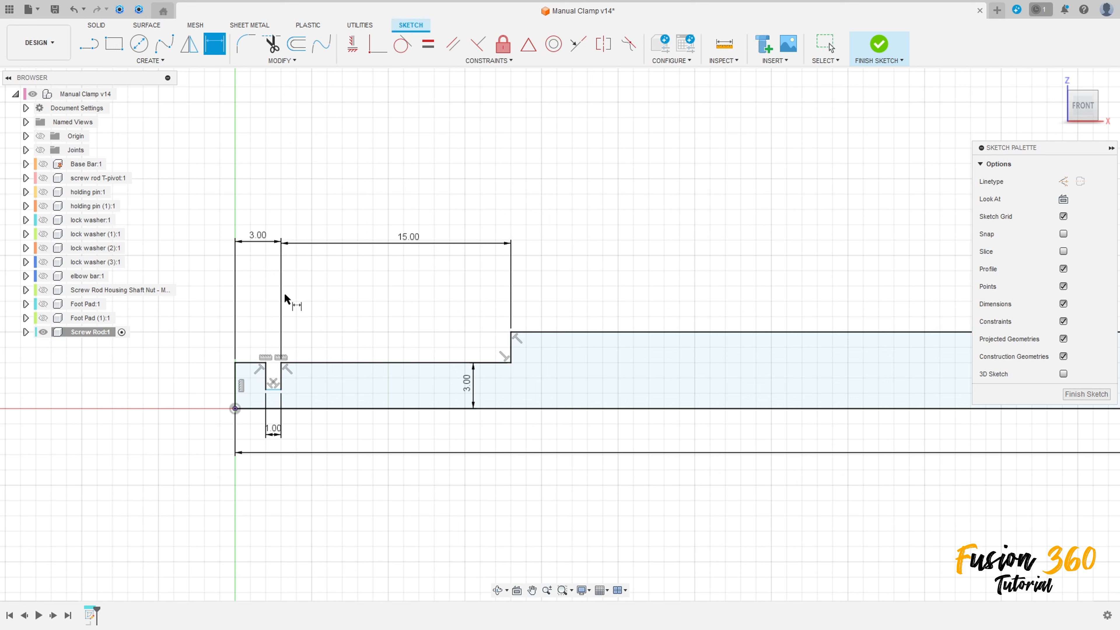
Dimension the depth of the notch as 0.5 mm
left_click(308, 363)
left_click(188, 378)
type("0")
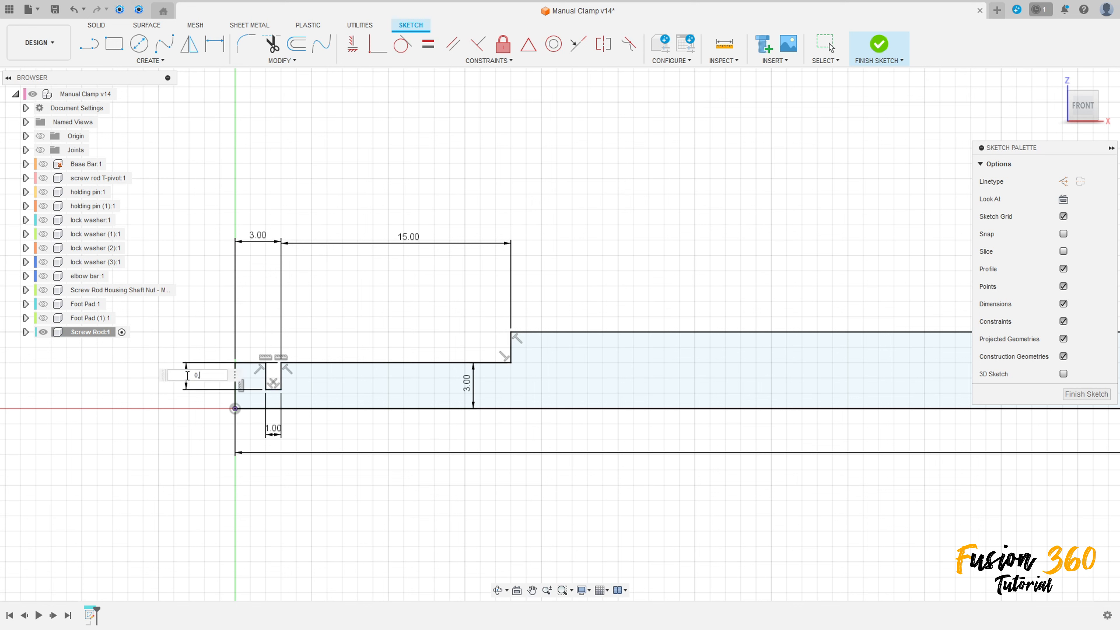
type(".5")
key("Return")
Reposition the notch's width and depth dimension labels above the profile to keep the sketch readable
scroll(406, 460, "down", 3)
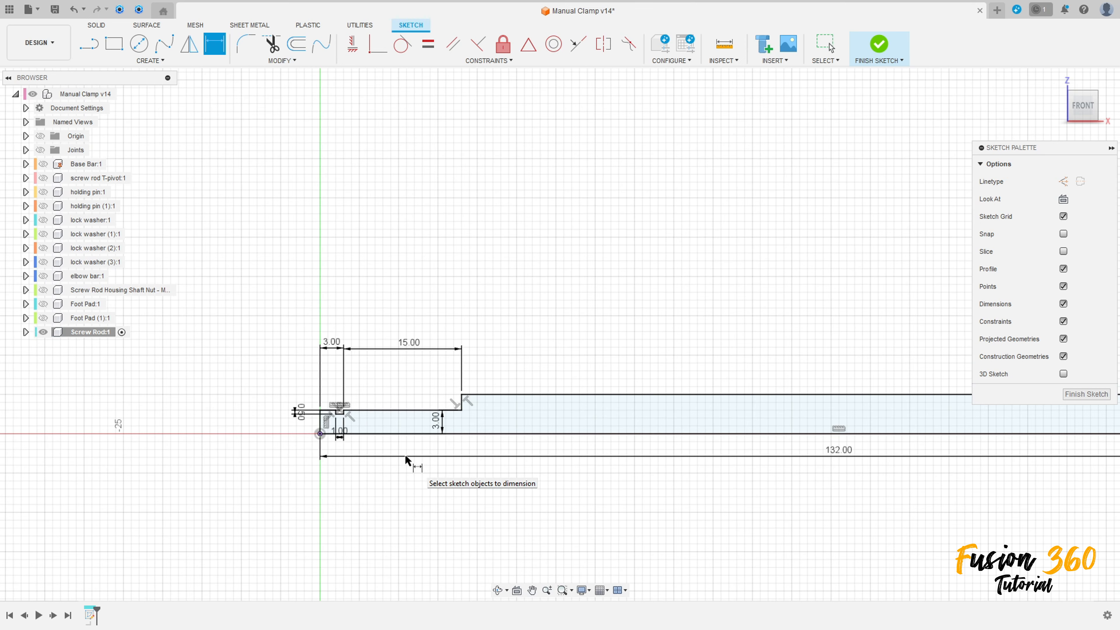
scroll(429, 430, "up", 3)
key("Escape")
left_click_drag(282, 449, 284, 352)
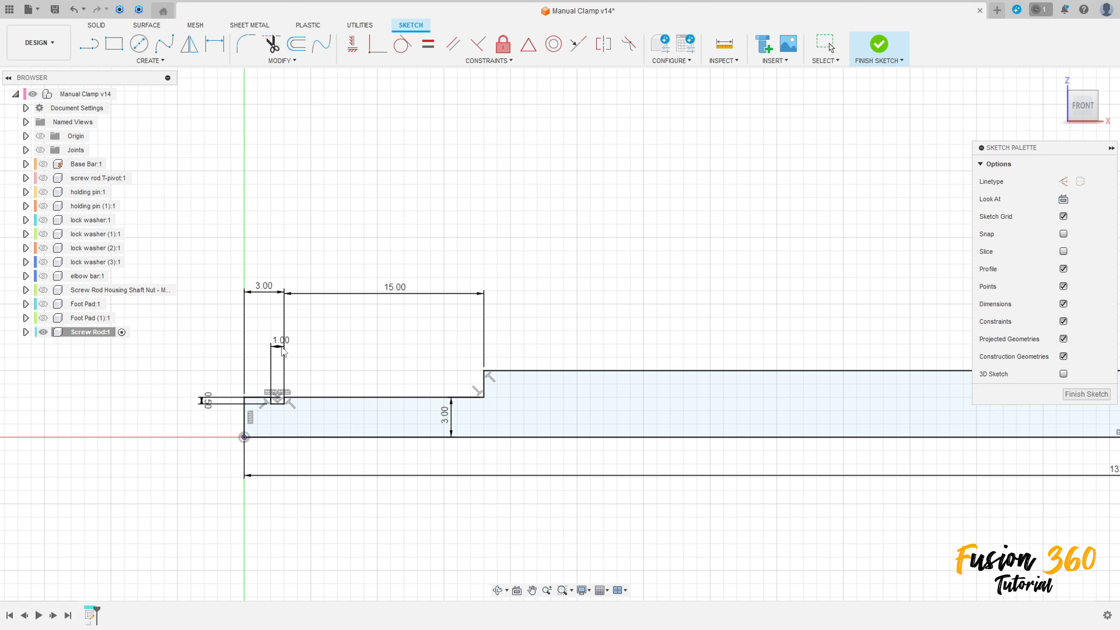
left_click_drag(208, 401, 209, 374)
scroll(460, 470, "down", 5)
middle_click_drag(701, 515, 263, 466)
middle_click_drag(332, 478, 487, 500)
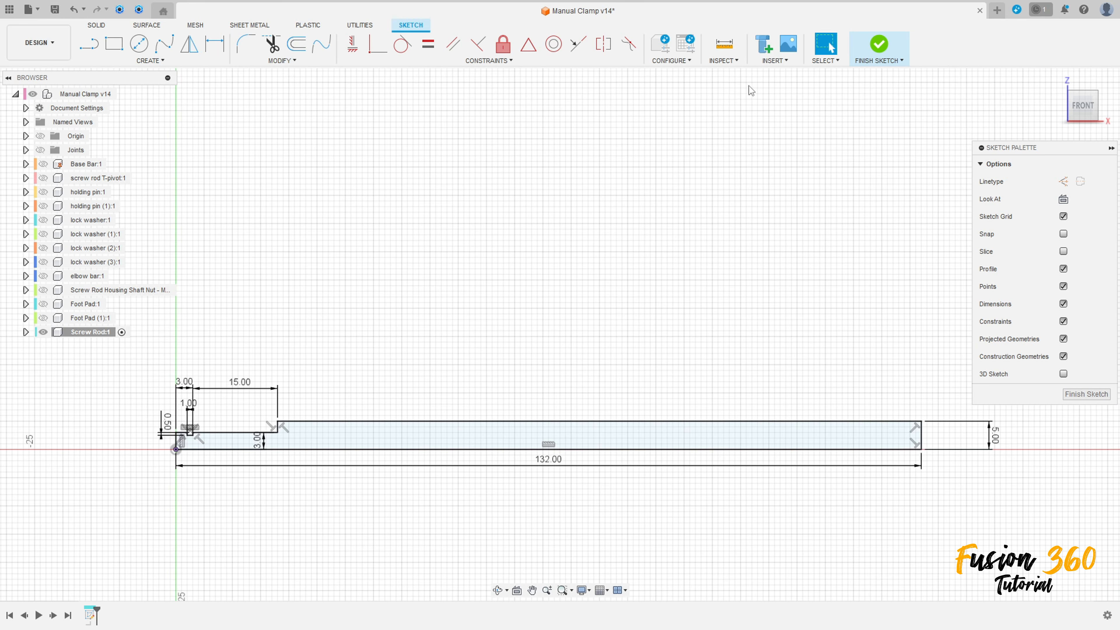
Finish the sketch and revolve the profile around its long base line as a new body
left_click(878, 43)
left_click(140, 43)
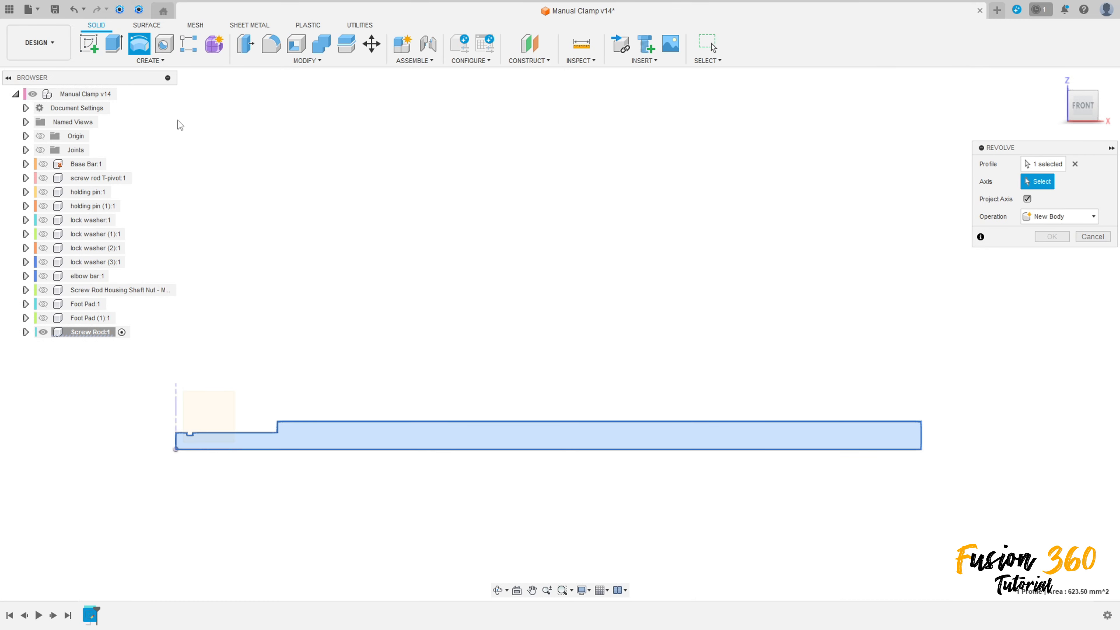
left_click(608, 449)
left_click(1052, 289)
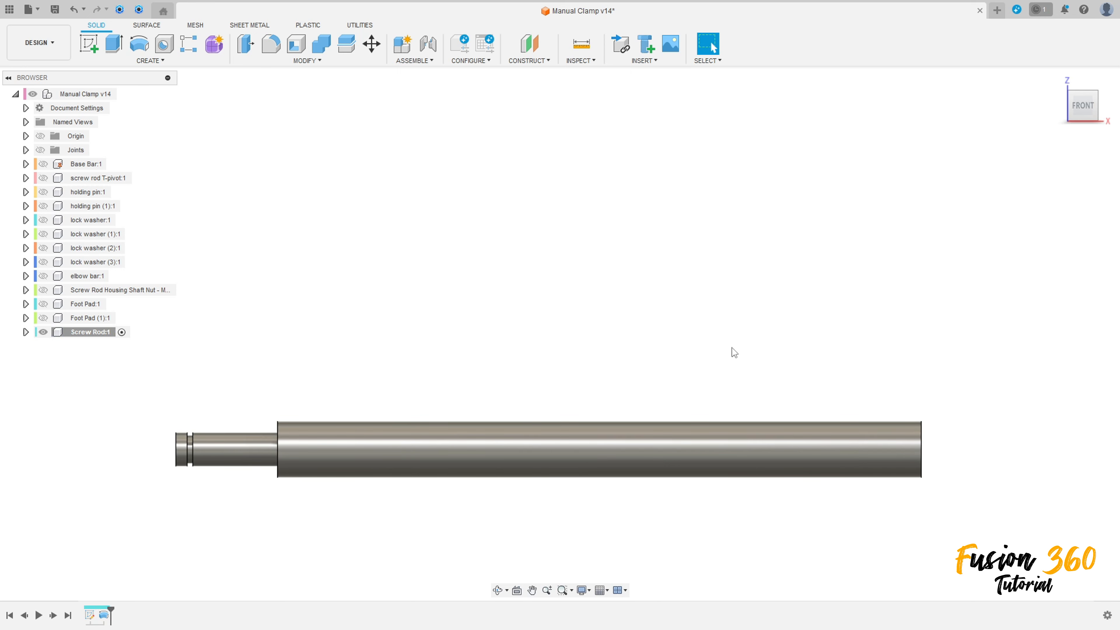
Chamfer the outer circular edges at both ends of the rod by an equal distance of 1 mm
left_click(308, 60)
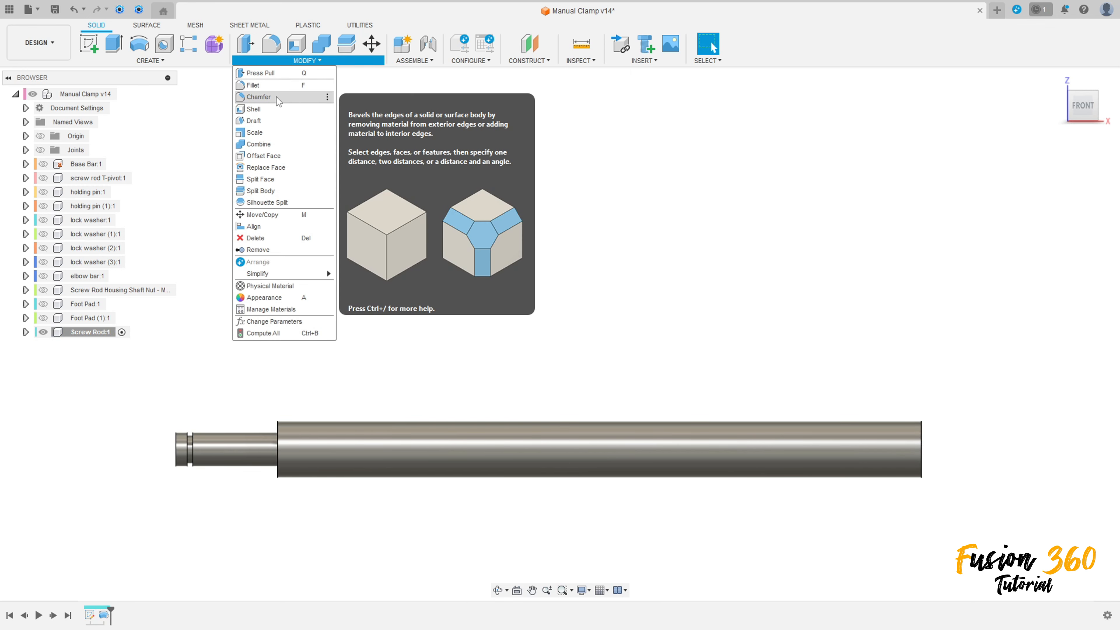
left_click(261, 98)
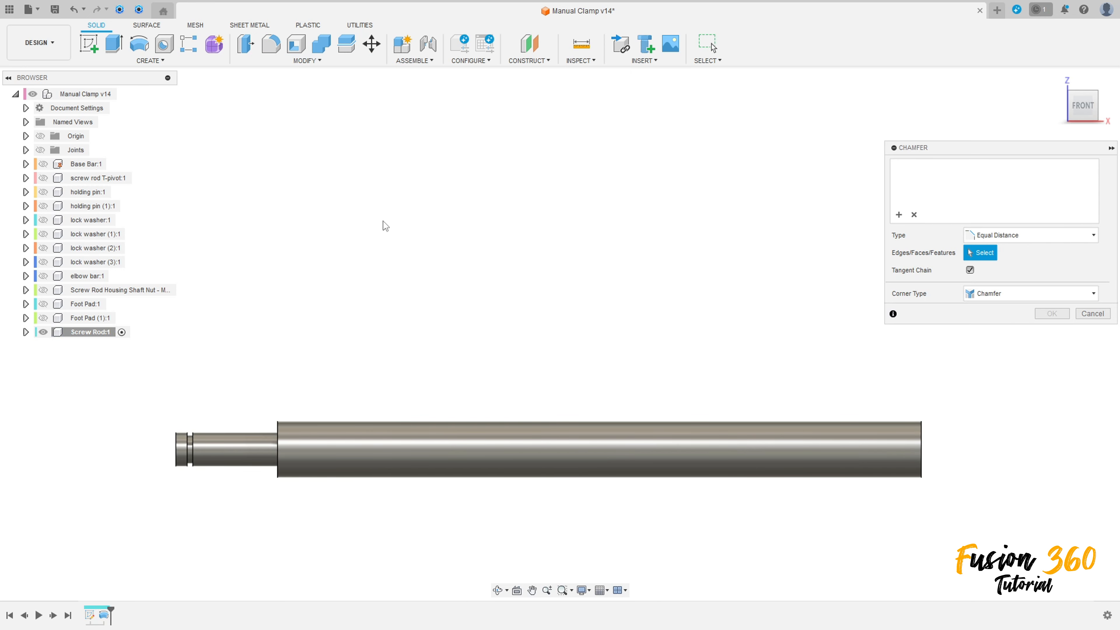
left_click(920, 435)
left_click(176, 446)
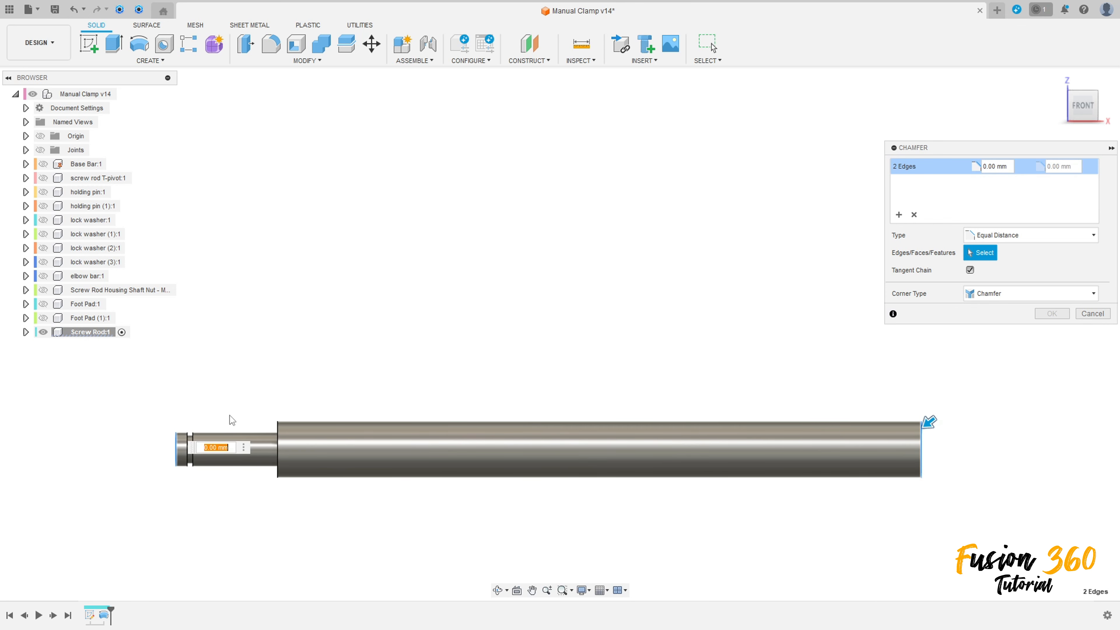
type("1")
key("Return")
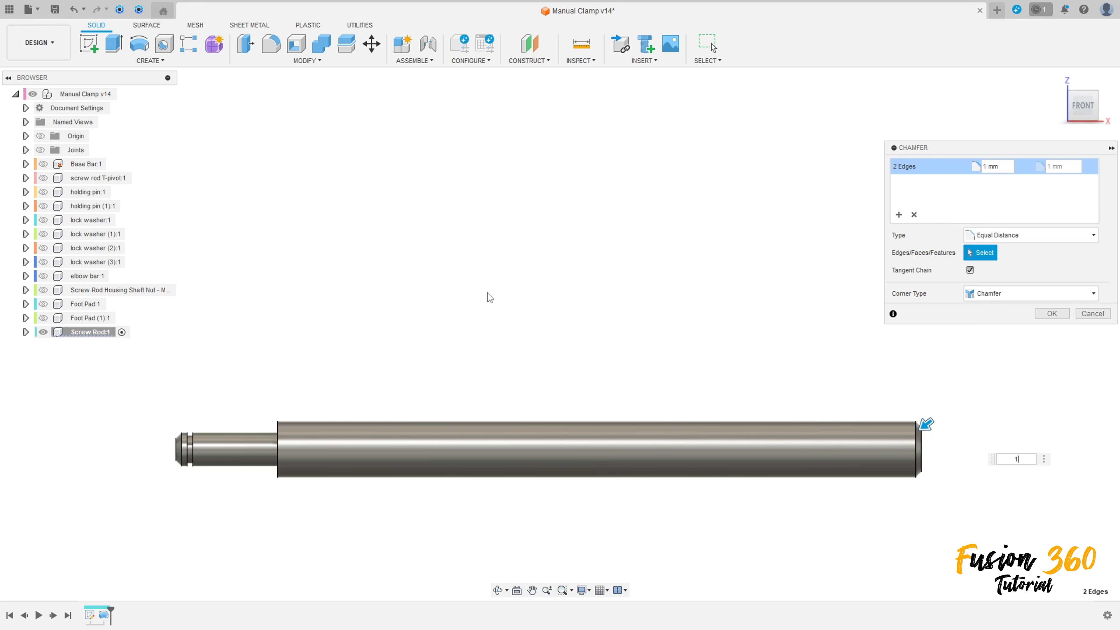
Add a second chamfer edge set of 0.5 mm on the shoulder edge of the larger section and apply the chamfers
left_click(899, 215)
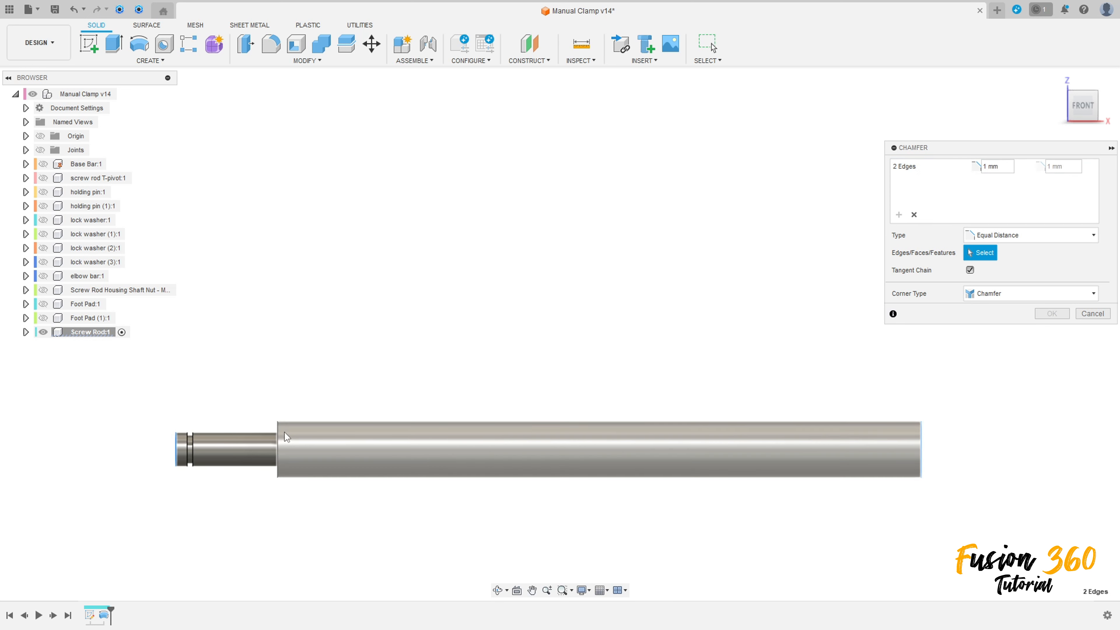
left_click(278, 439)
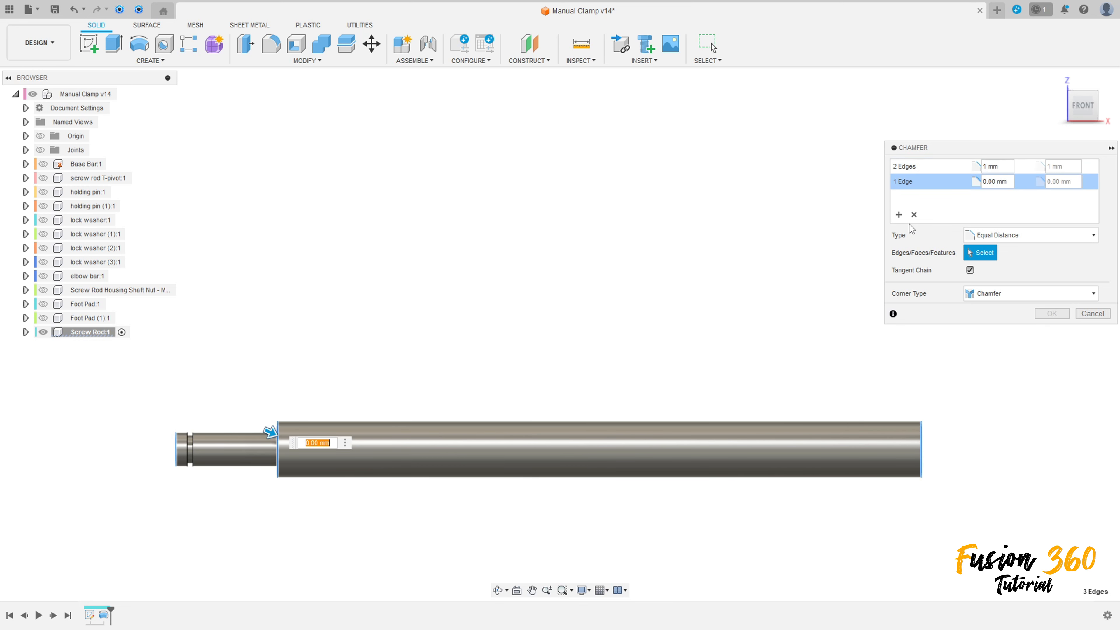
type("0,5")
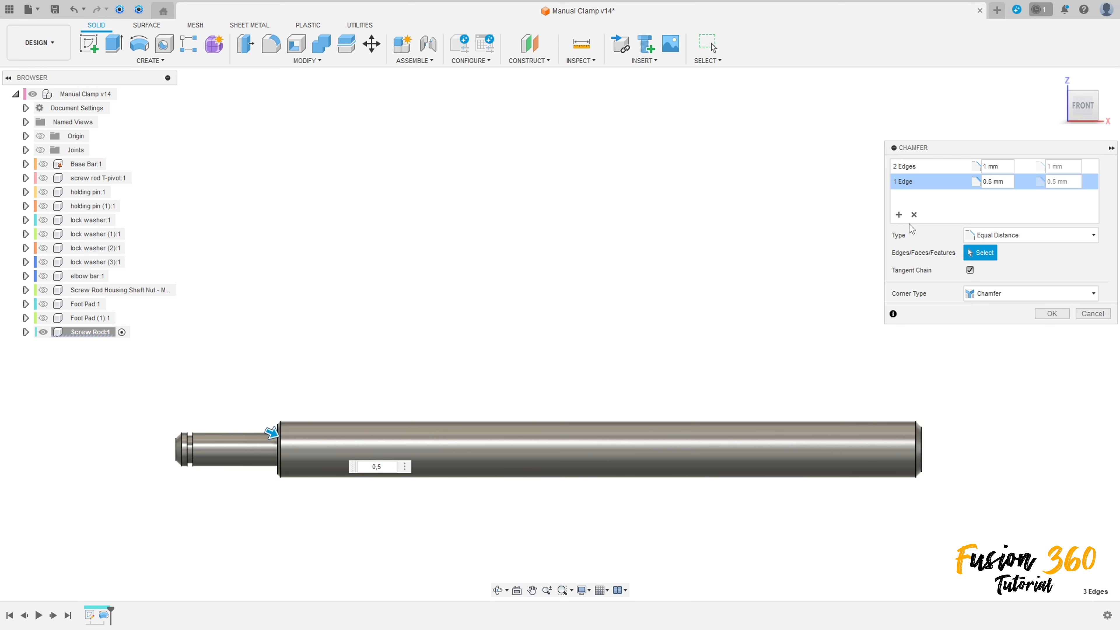
key("Return")
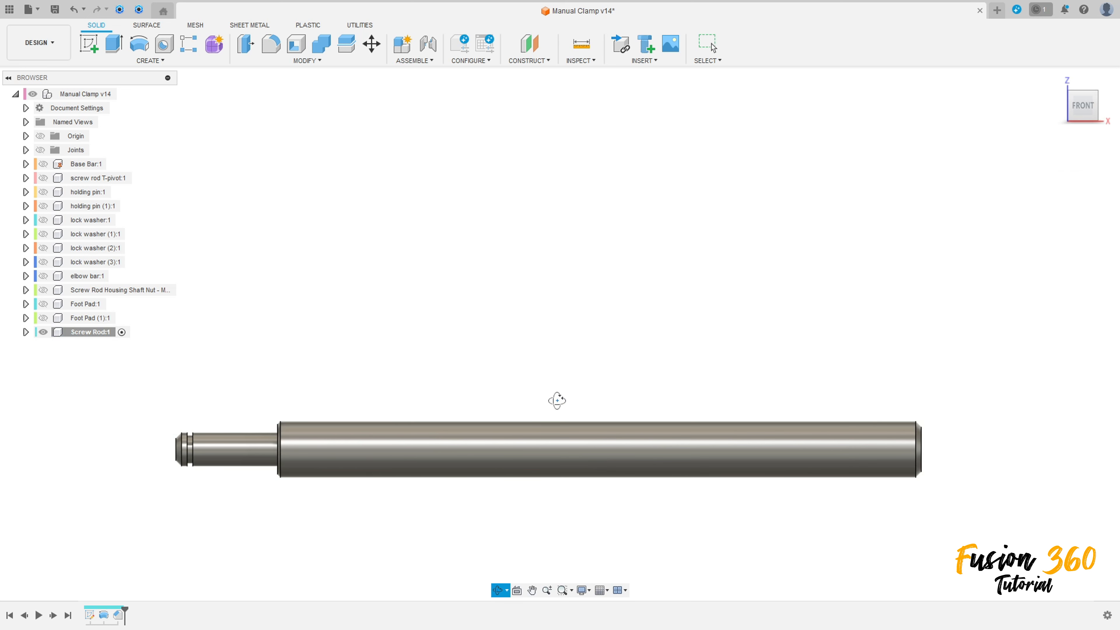
Start a thread on the rod's larger cylindrical face, limited to a 92 mm length from the shoulder instead of full length
mouse_move(558, 400)
middle_mouse_down("shift")
mouse_move(595, 395)
mouse_move(566, 397)
middle_mouse_up("shift")
left_click(1057, 80)
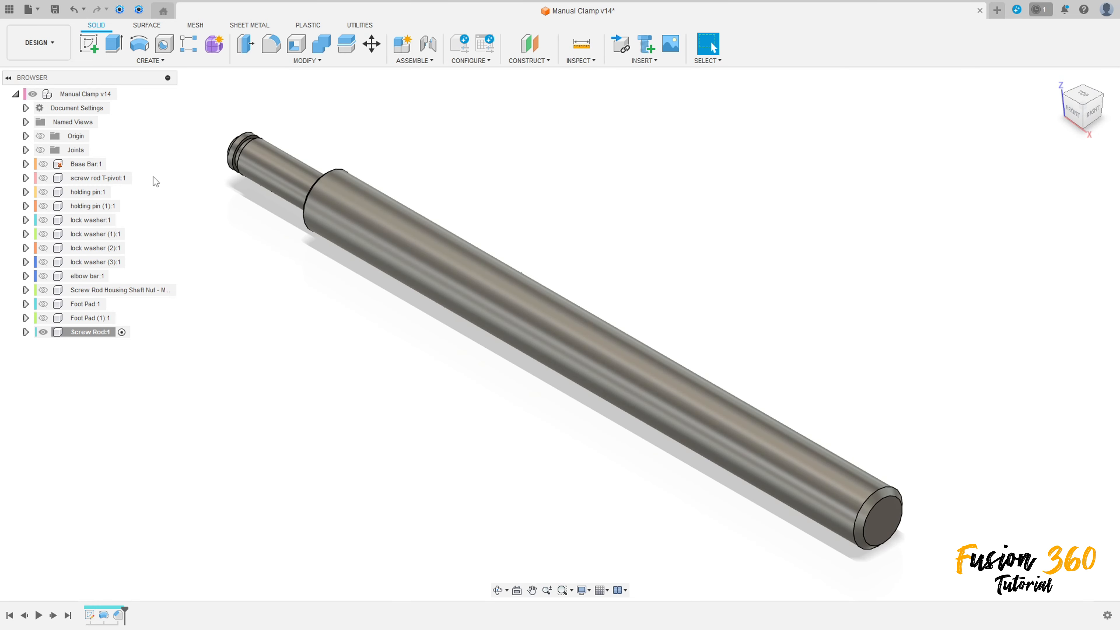
left_click(148, 60)
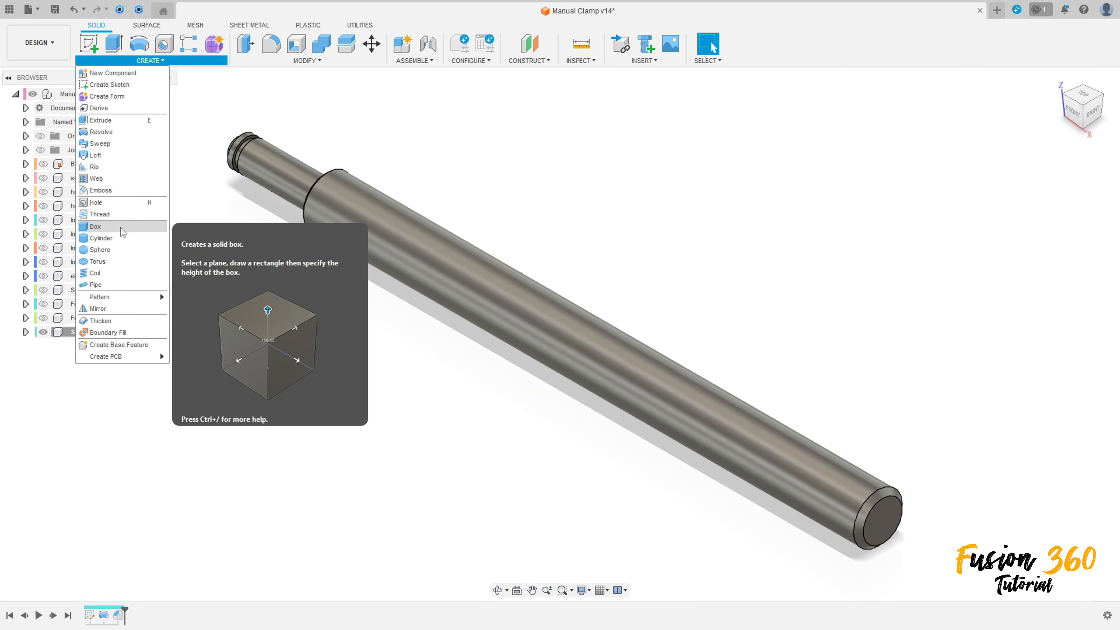
left_click(106, 214)
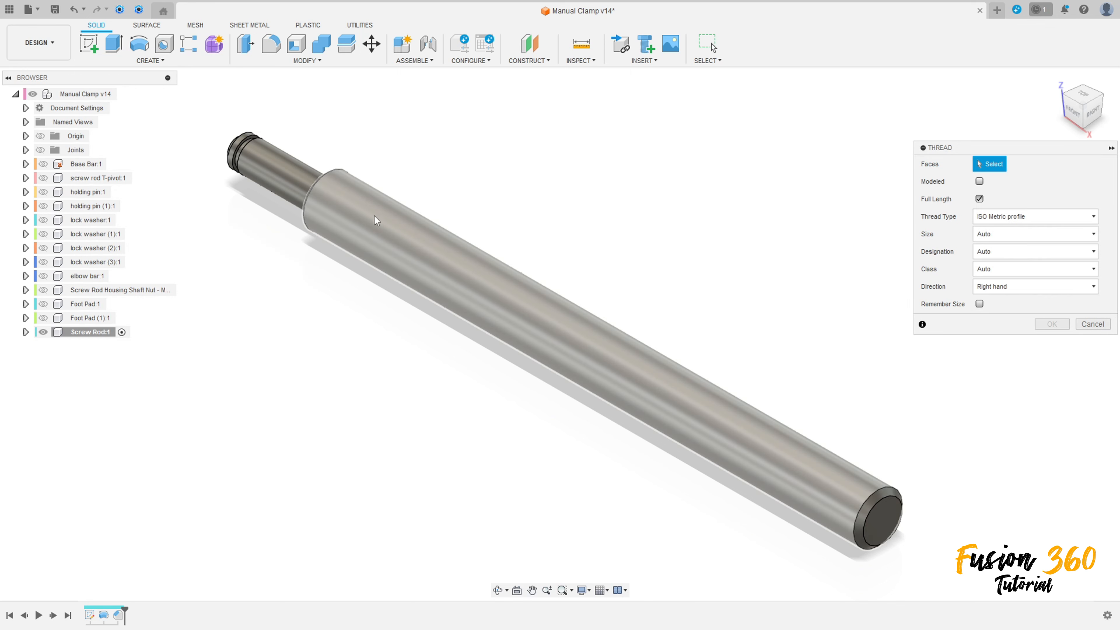
left_click(330, 185)
middle_click_drag(332, 199, 428, 189, "shift")
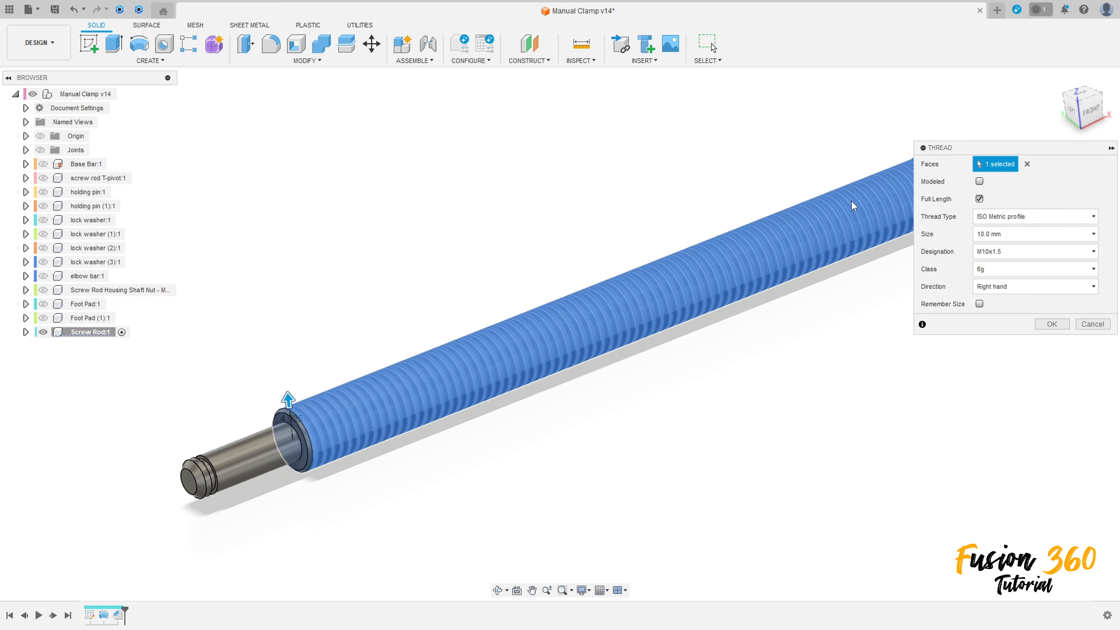
left_click(979, 198)
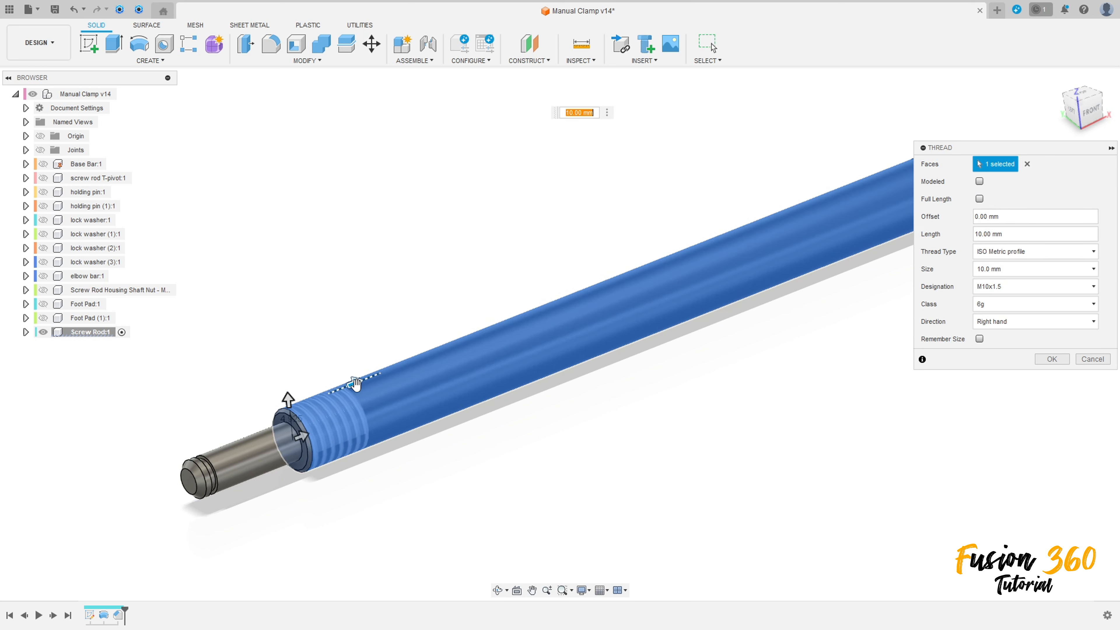
left_click_drag(357, 384, 674, 255)
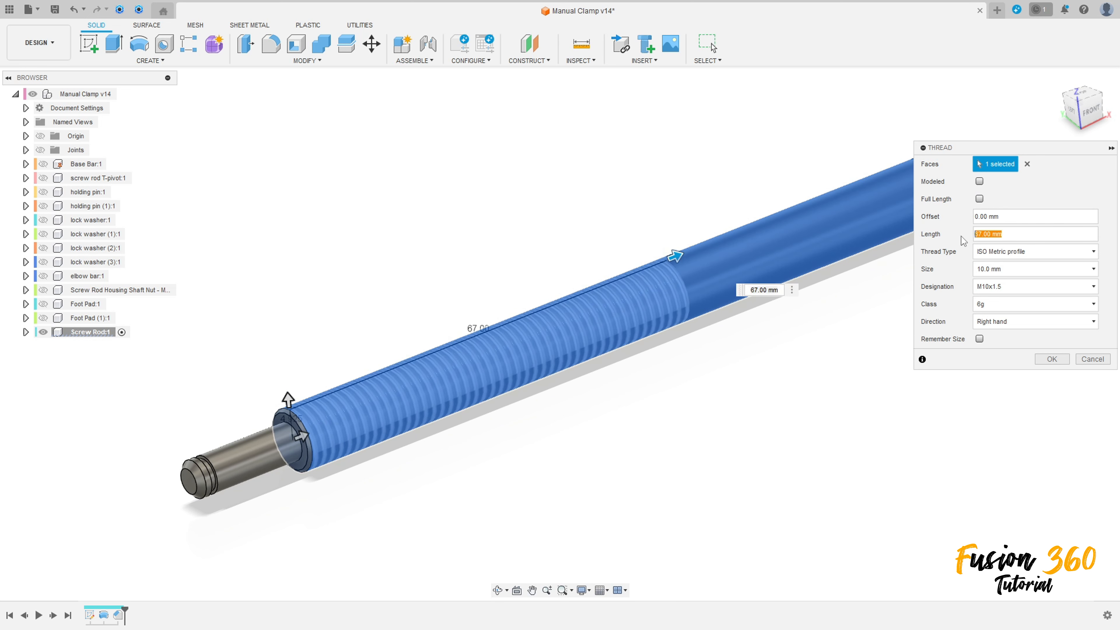
type("92")
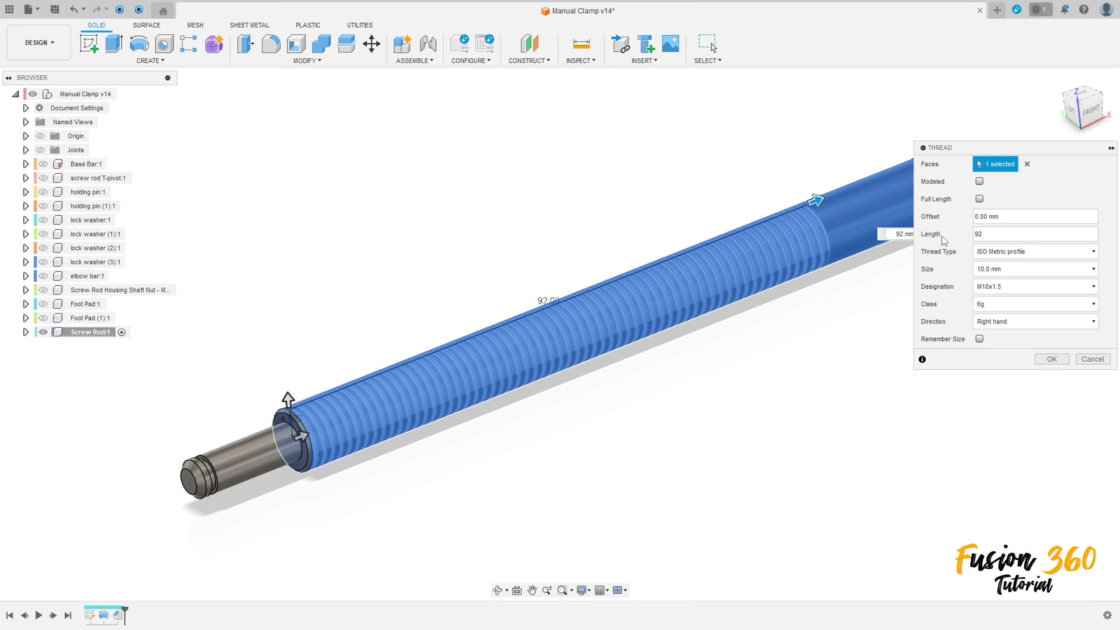
Set the thread designation to M10x1, make it a modeled thread and apply it
left_click(990, 291)
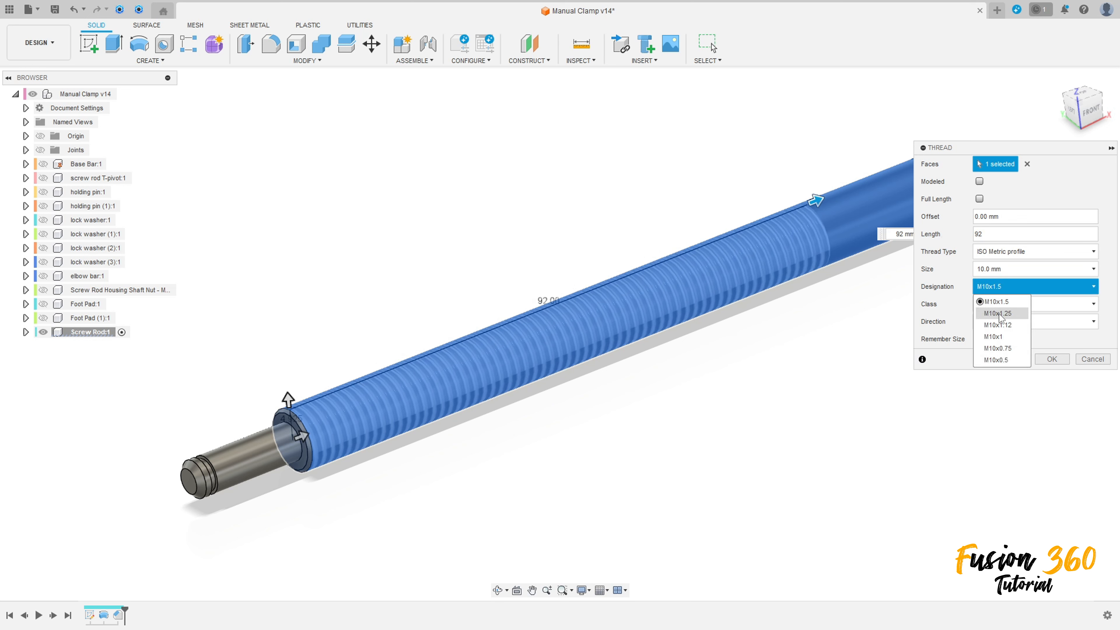
left_click(1007, 339)
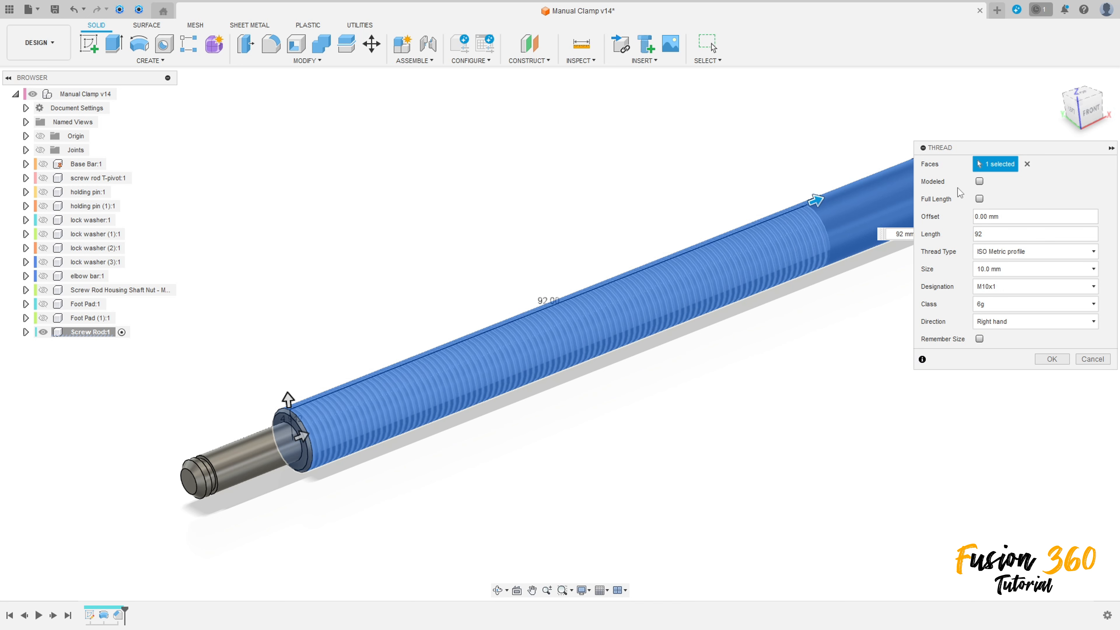
left_click(979, 181)
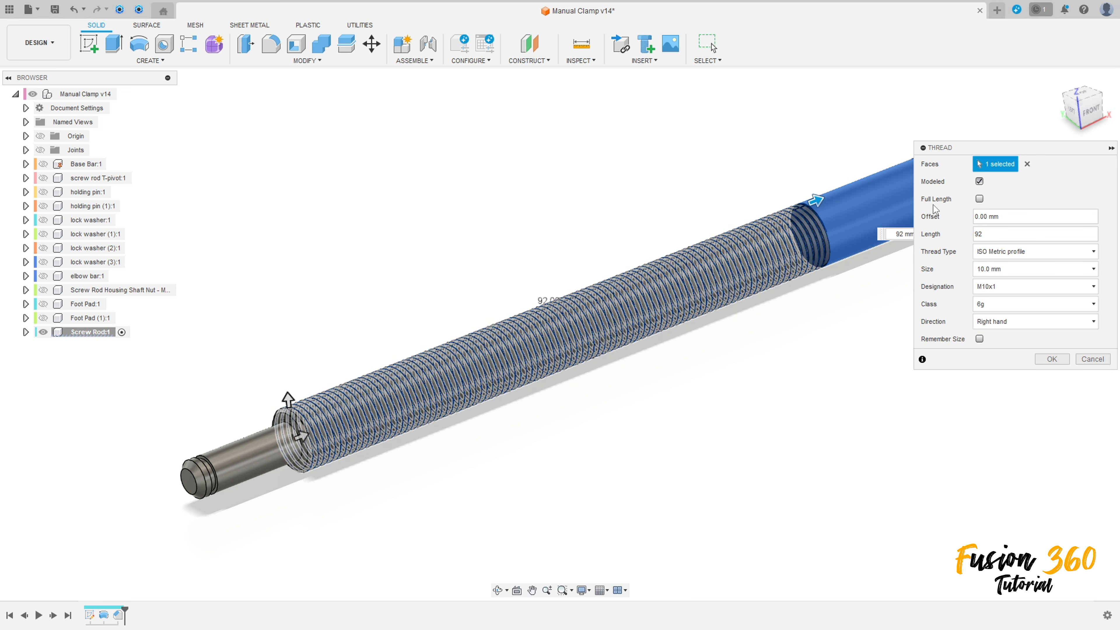
left_click(1054, 360)
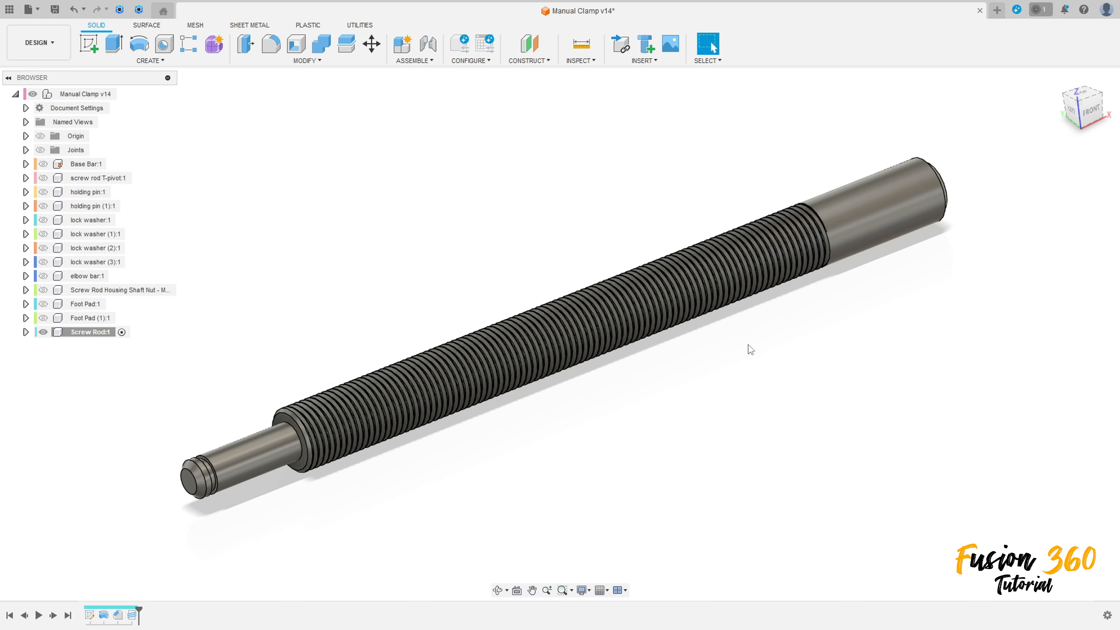
Sketch a 5.15 mm diameter circle on the horizontal origin plane, over the unthreaded end of the rod
left_click(1054, 85)
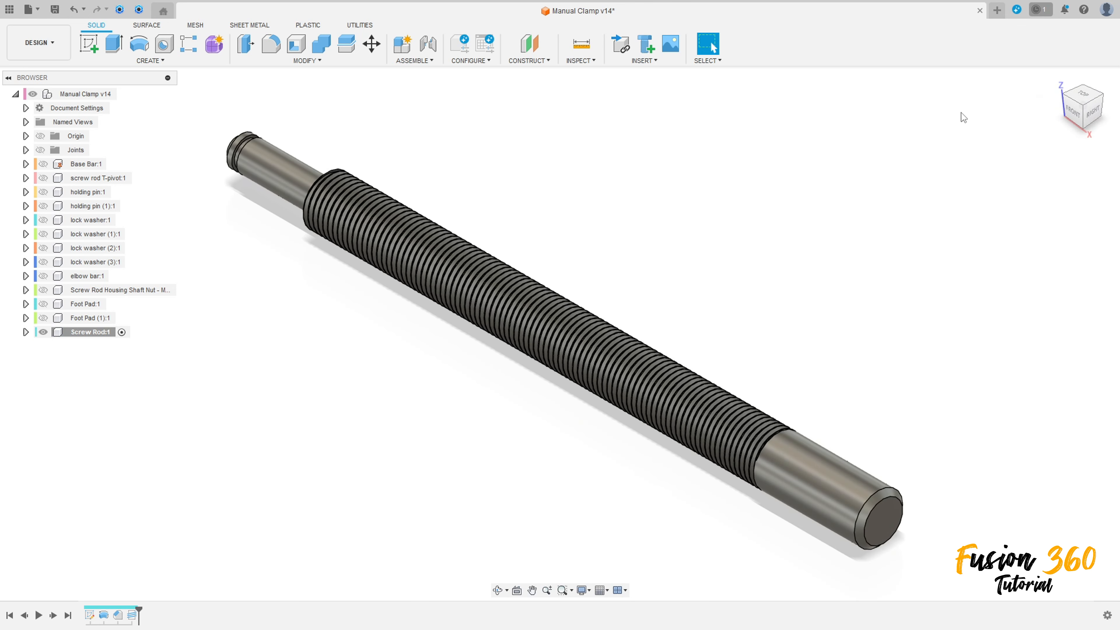
left_click(88, 44)
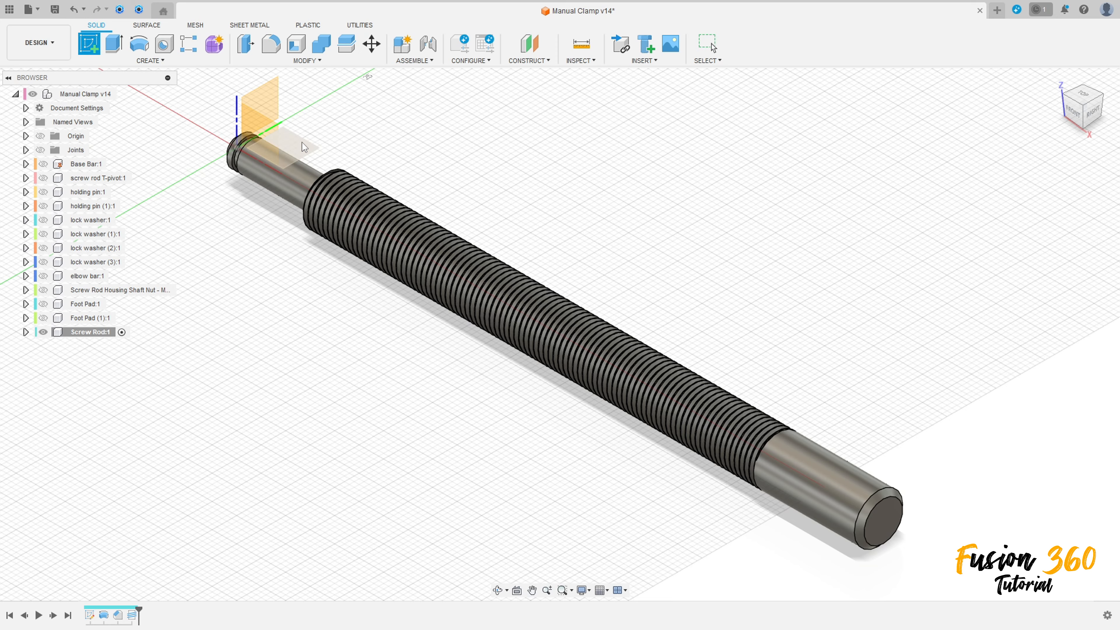
left_click(302, 151)
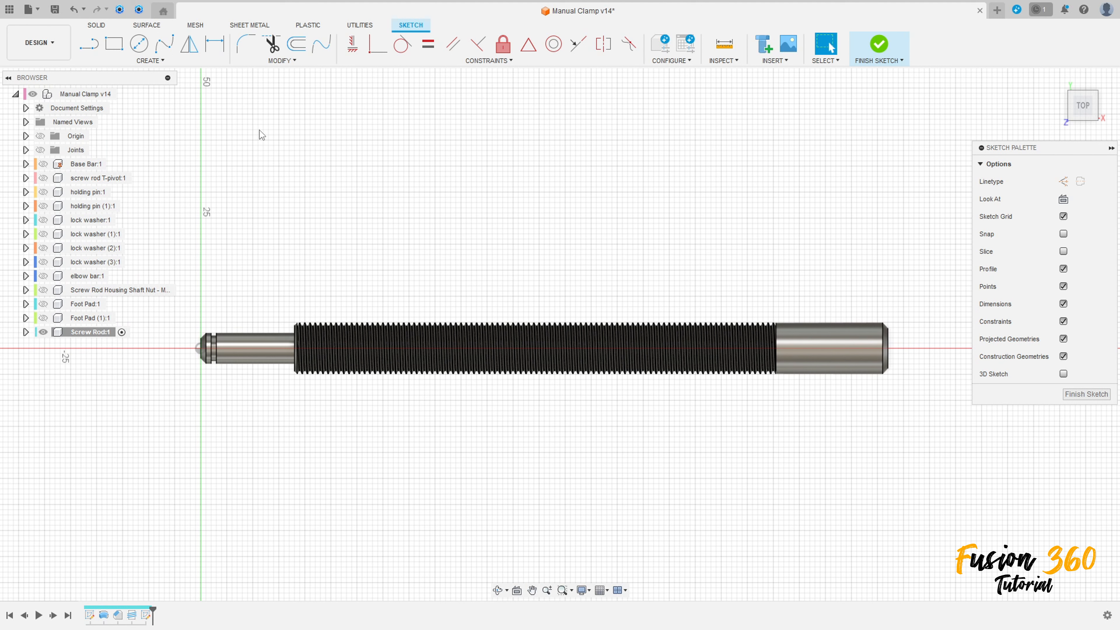
left_click(139, 44)
left_click(854, 348)
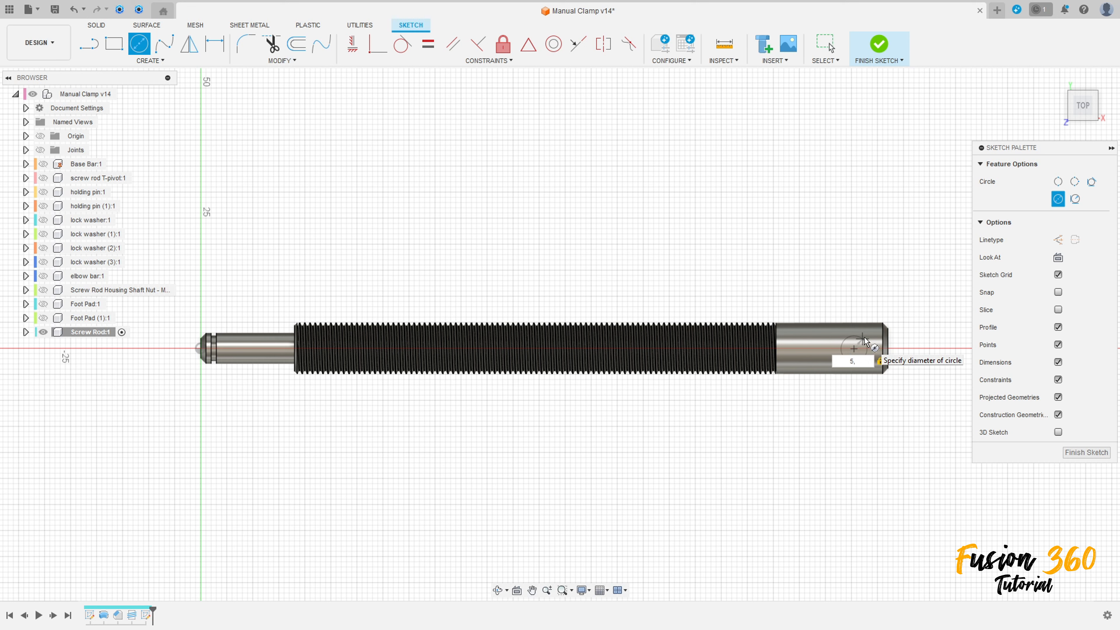
type("5,15")
key("Return")
key("Escape")
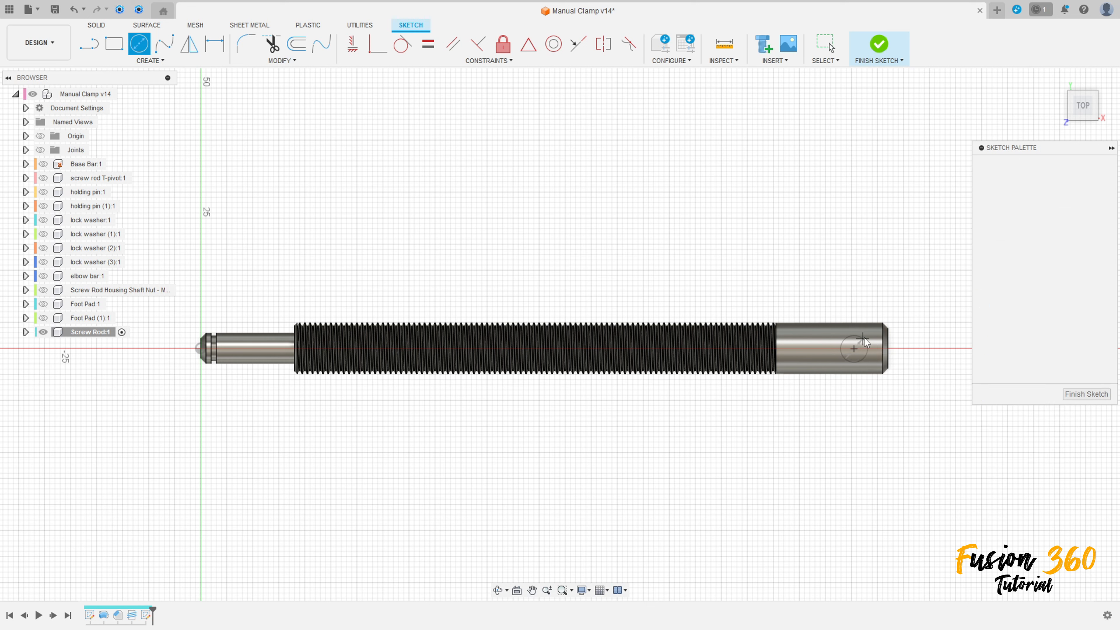
Constrain the circle's centre to lie horizontally in line with the sketch origin
left_click(353, 44)
left_click(199, 349)
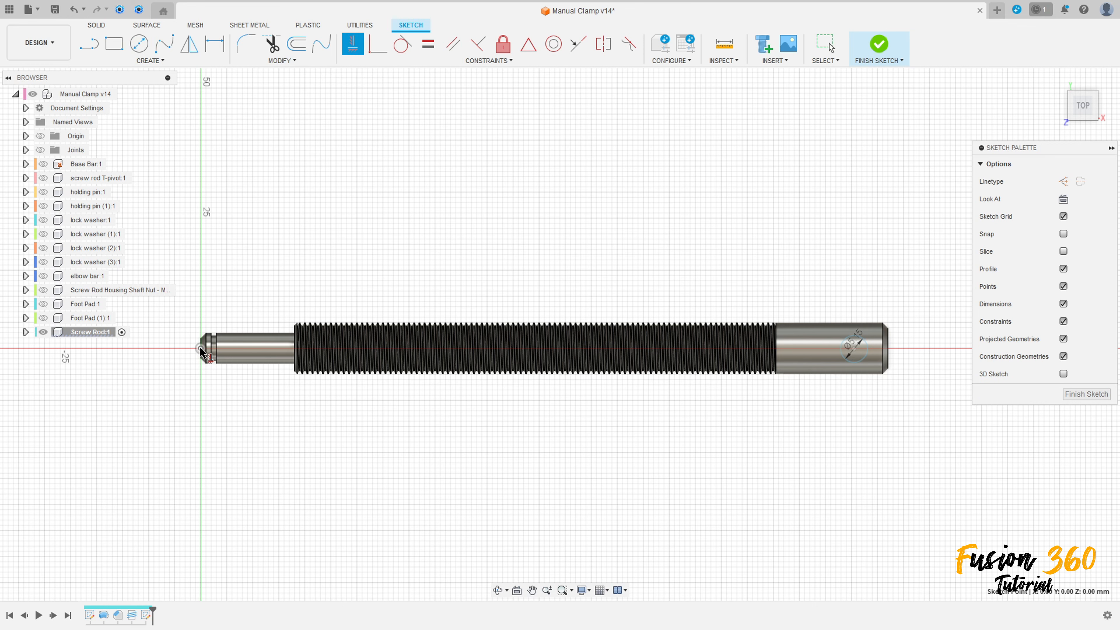
left_click(855, 349)
Dimension the circle's centre 9 mm from the rod's unthreaded end face and finish the sketch
middle_click_drag(897, 365, 628, 376)
left_click(217, 47)
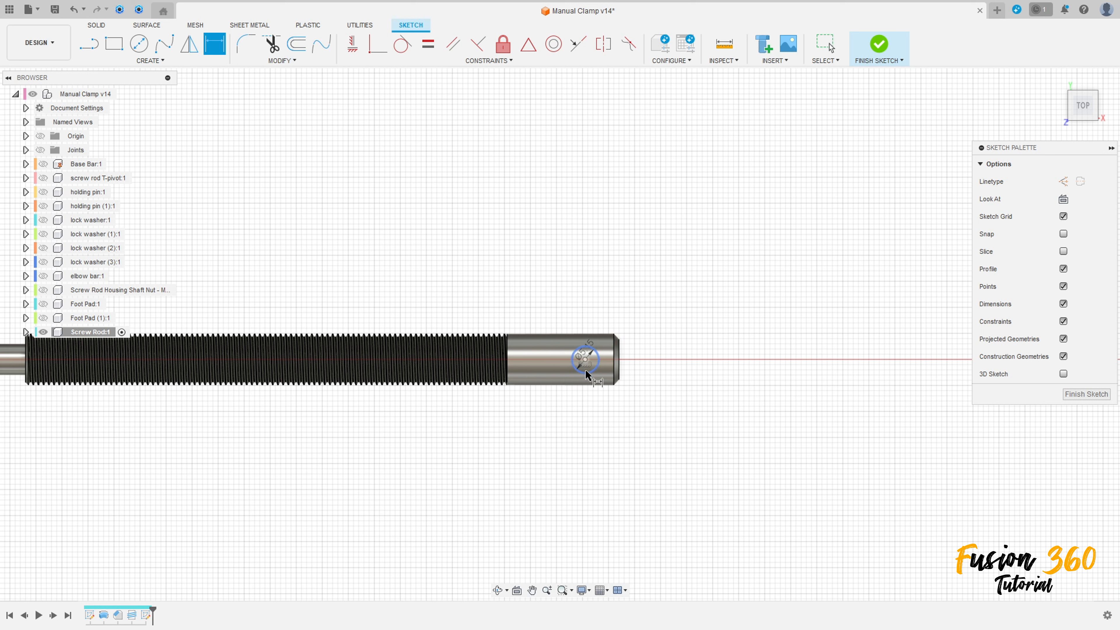
left_click(585, 360)
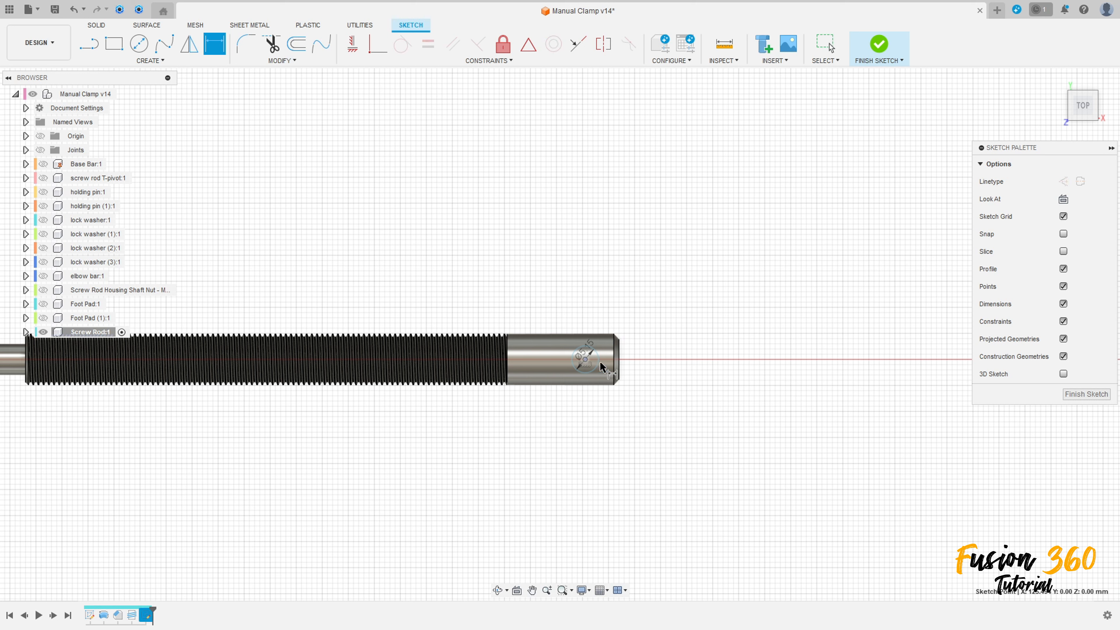
left_click(619, 360)
left_click(597, 275)
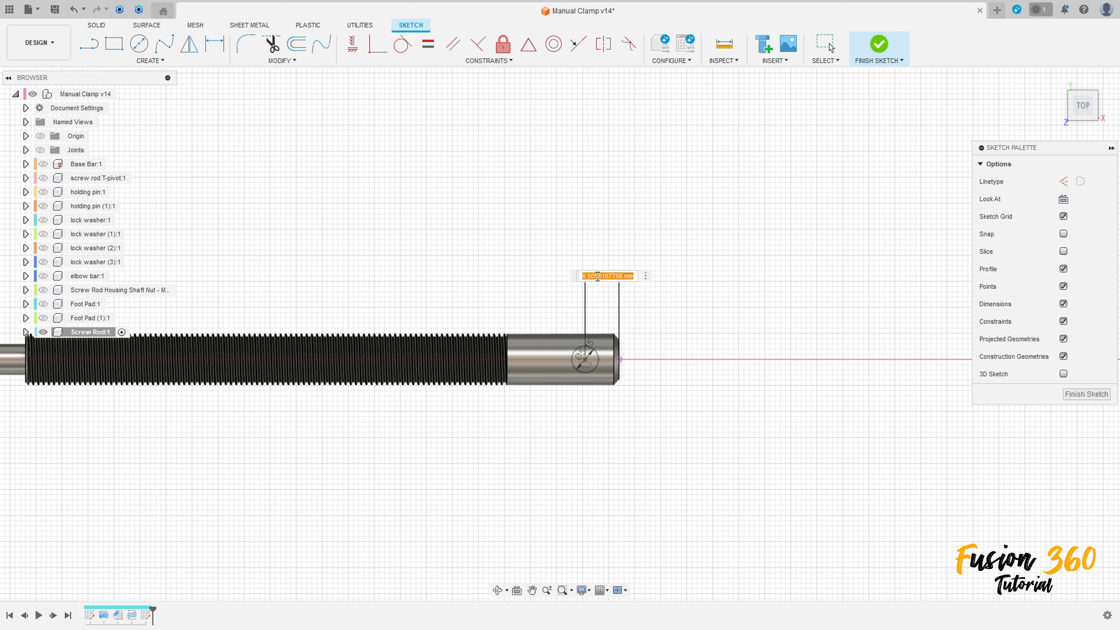
type("9")
key("Return")
left_click(885, 57)
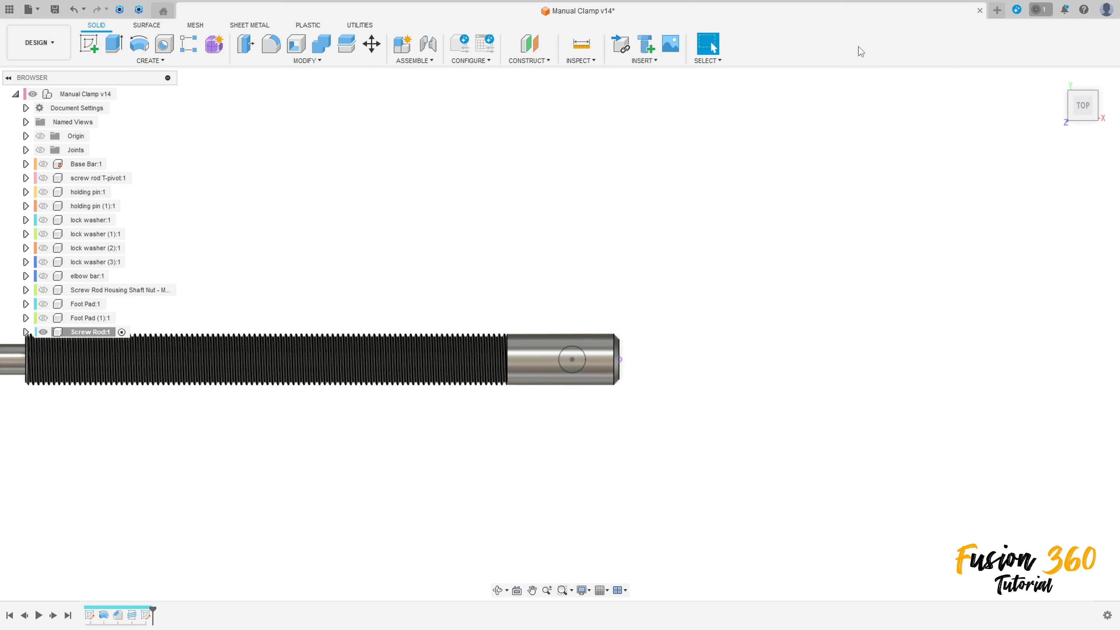
Extrude the circle as a symmetric cut through all to make a cross hole in the rod
left_click(114, 43)
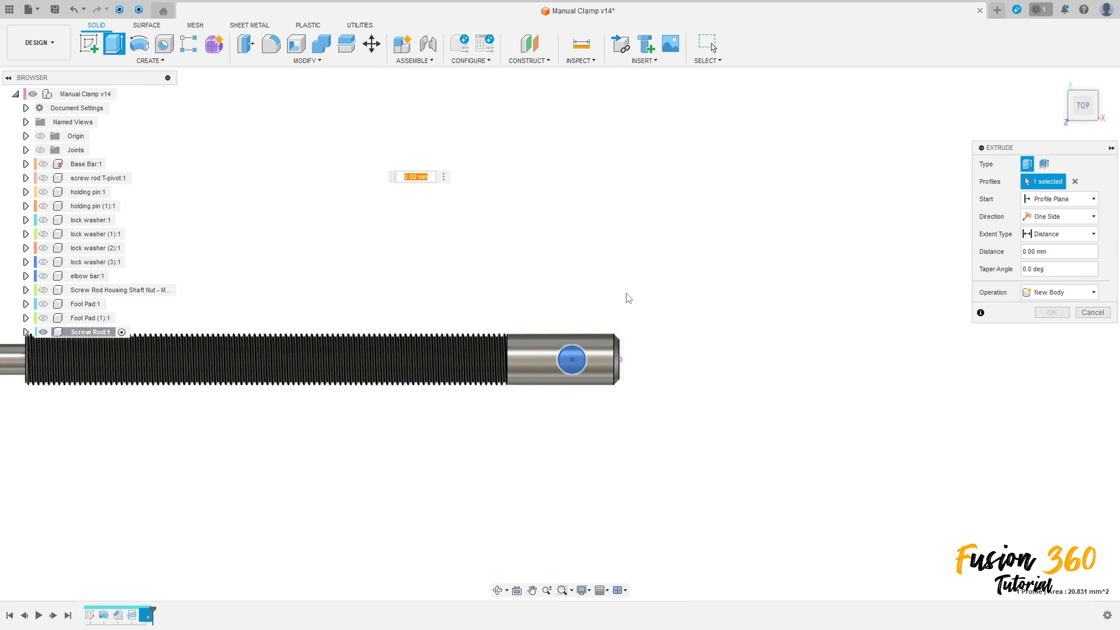
middle_click_drag(588, 276, 552, 243, "shift")
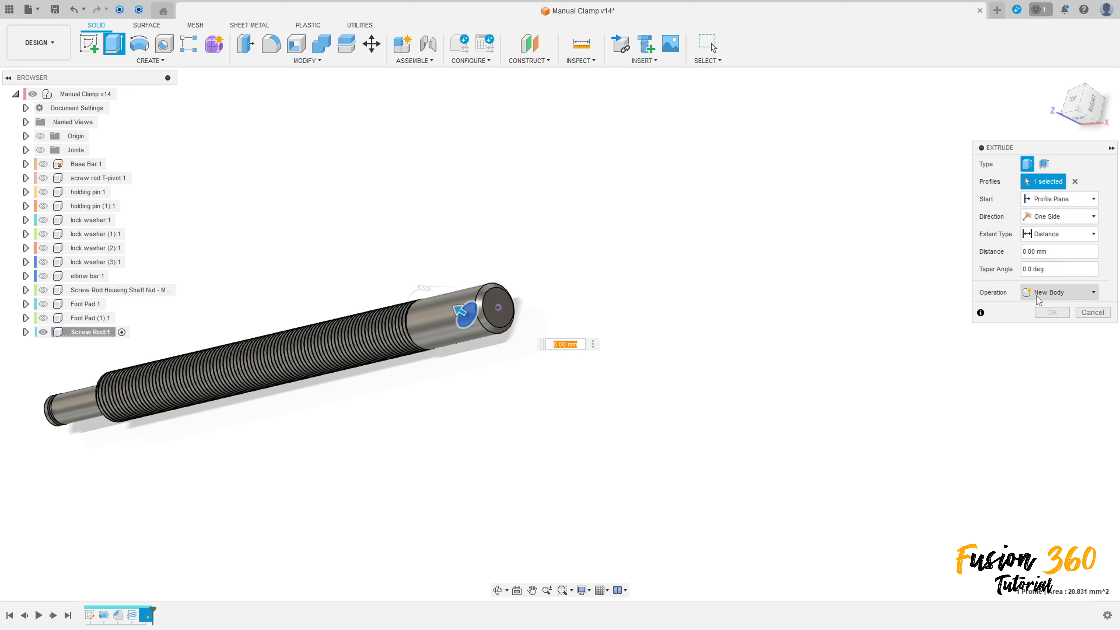
left_click(1058, 292)
left_click(1044, 321)
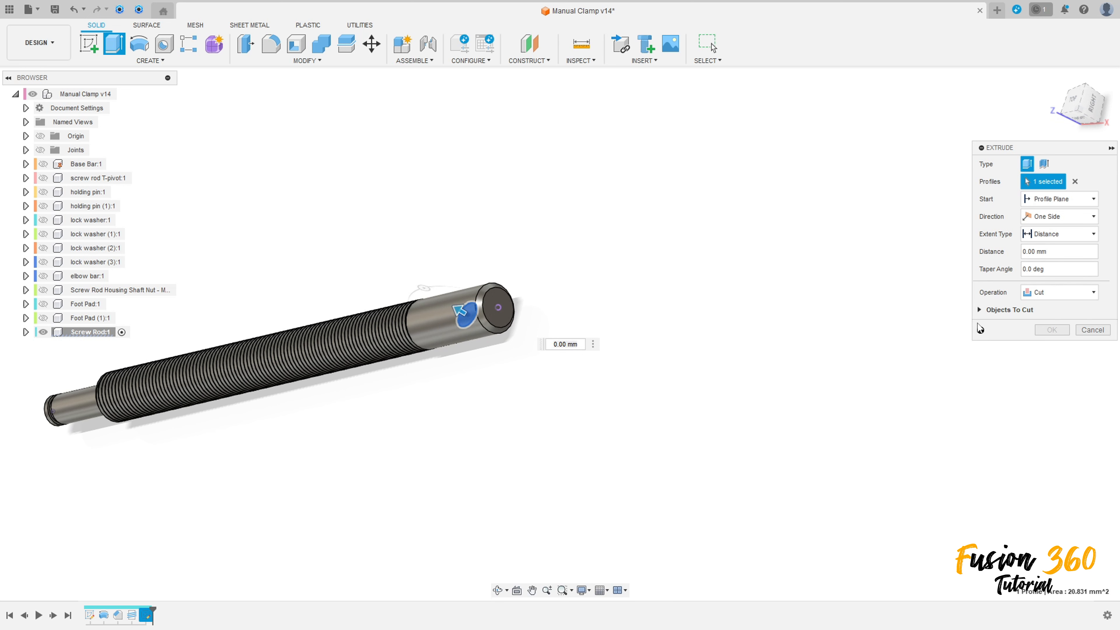
left_click(1055, 221)
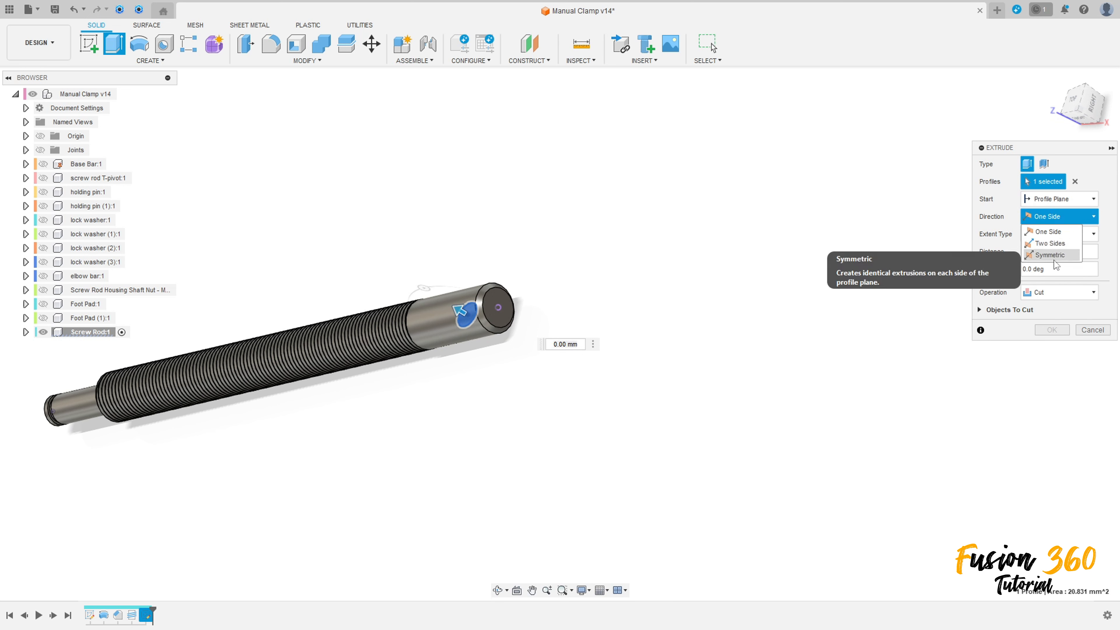
left_click(1034, 254)
left_click(1062, 233)
left_click(1047, 250)
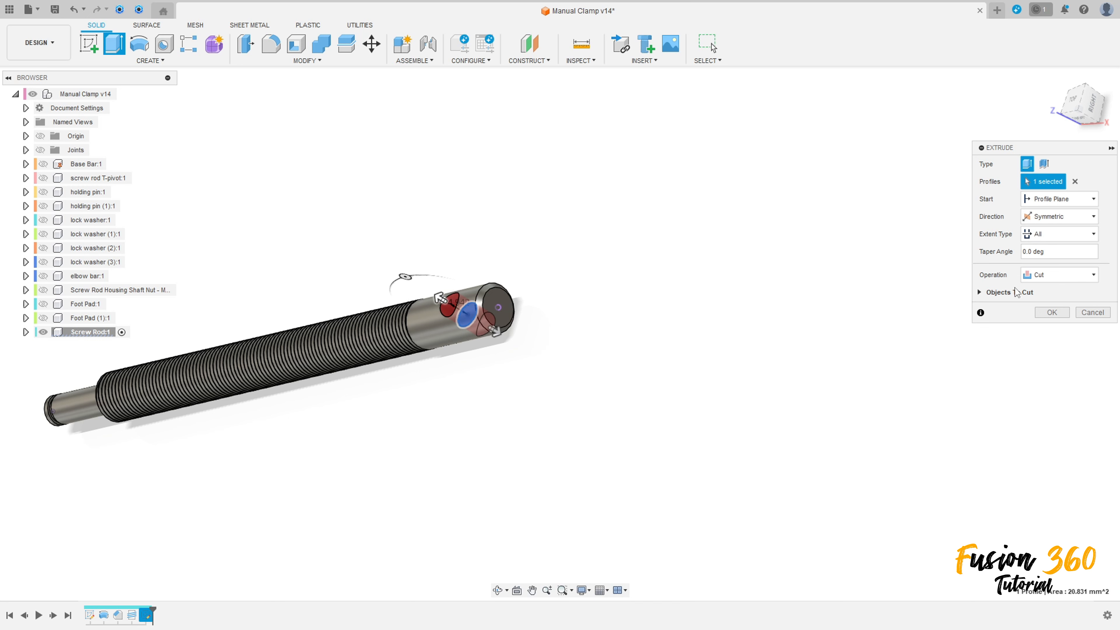
left_click(1052, 313)
Chamfer both rim edges of the cross hole by an equal distance of 0.5 mm
middle_click_drag(515, 283, 631, 338, "shift")
left_click(307, 61)
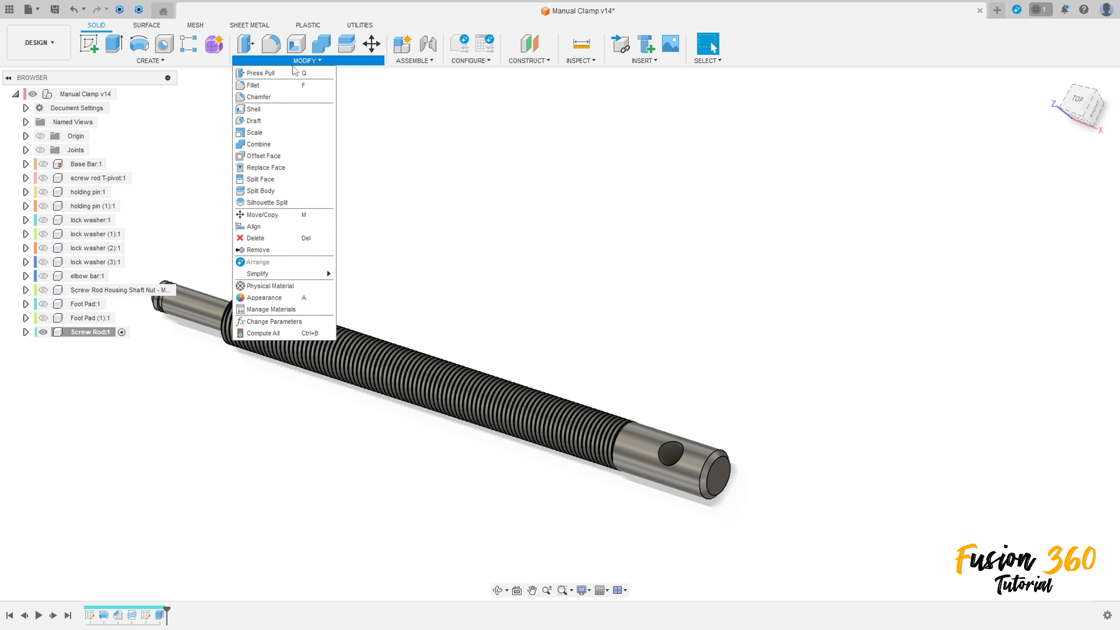
left_click(278, 101)
left_click(669, 447)
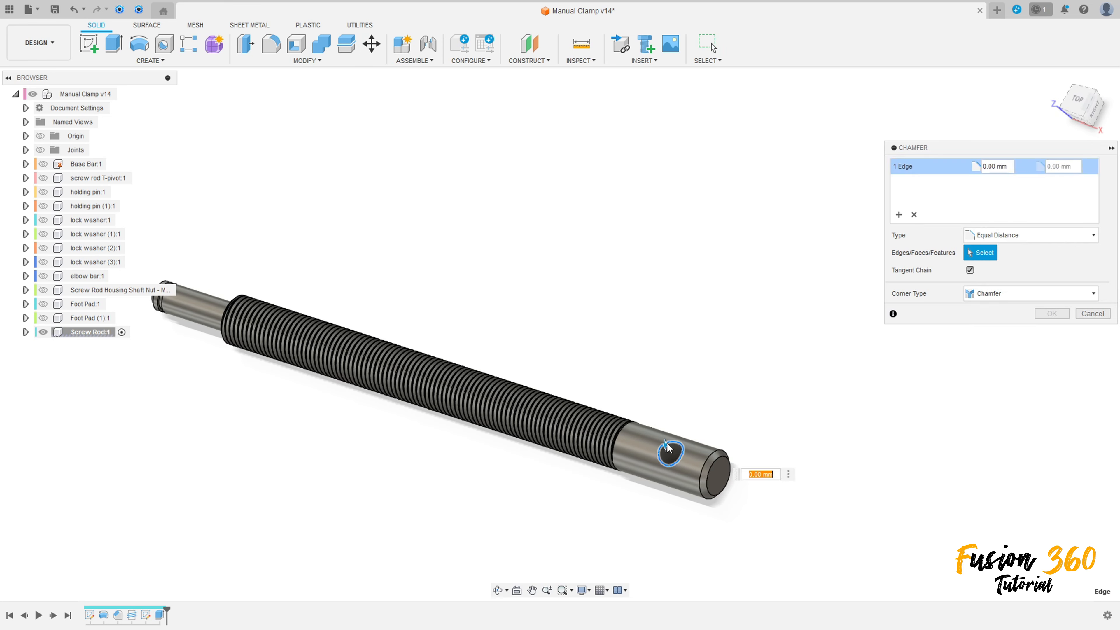
middle_click_drag(705, 378, 441, 287, "shift")
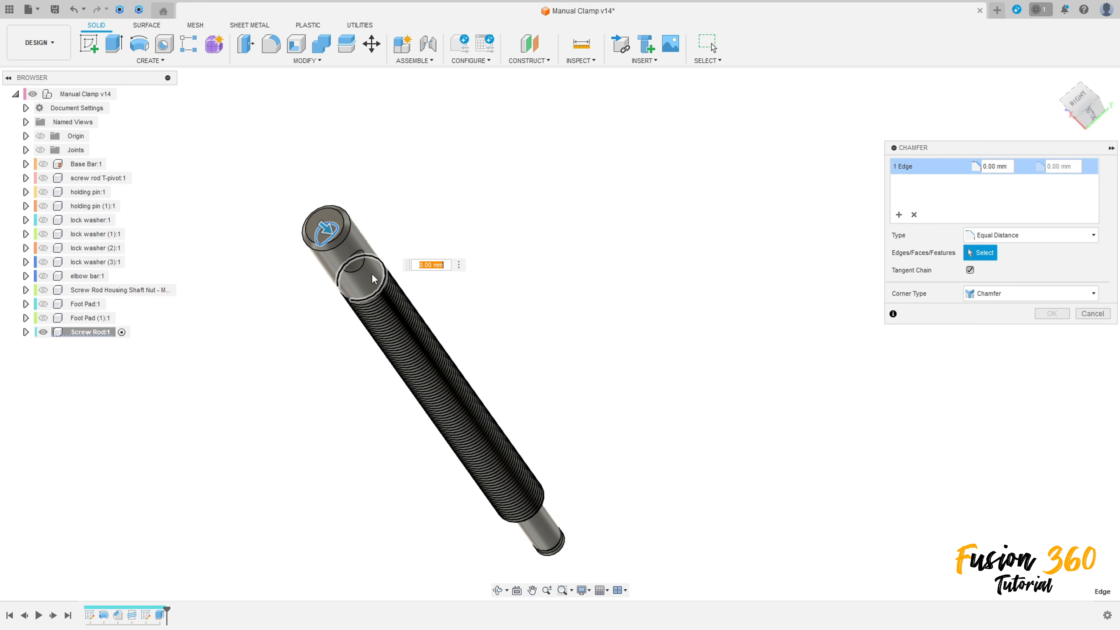
left_click(407, 297)
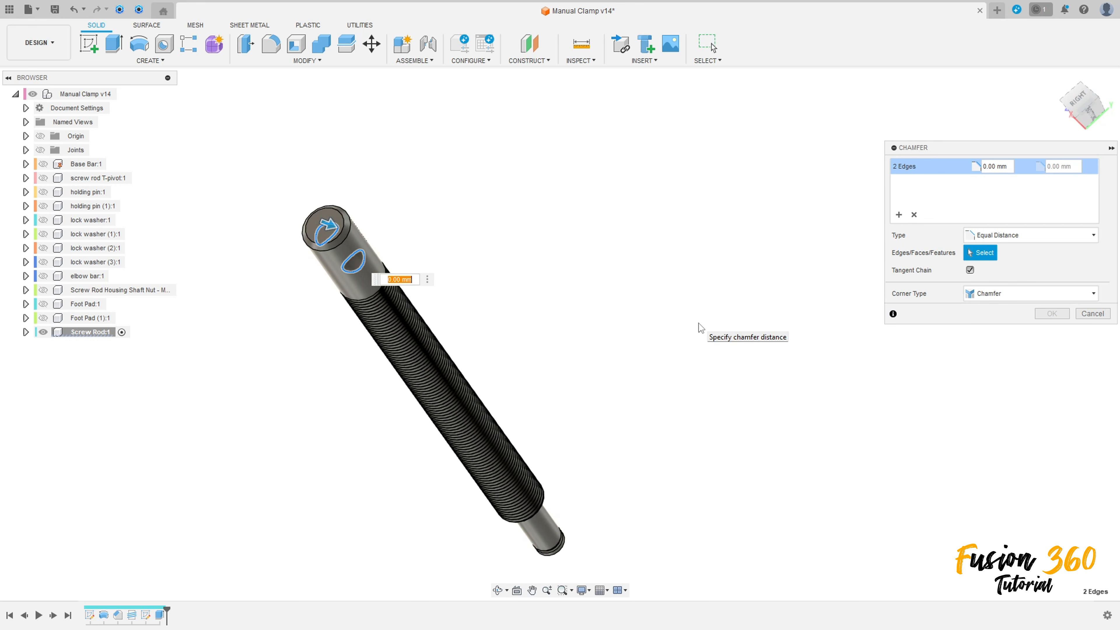
type("0,5")
key("Return")
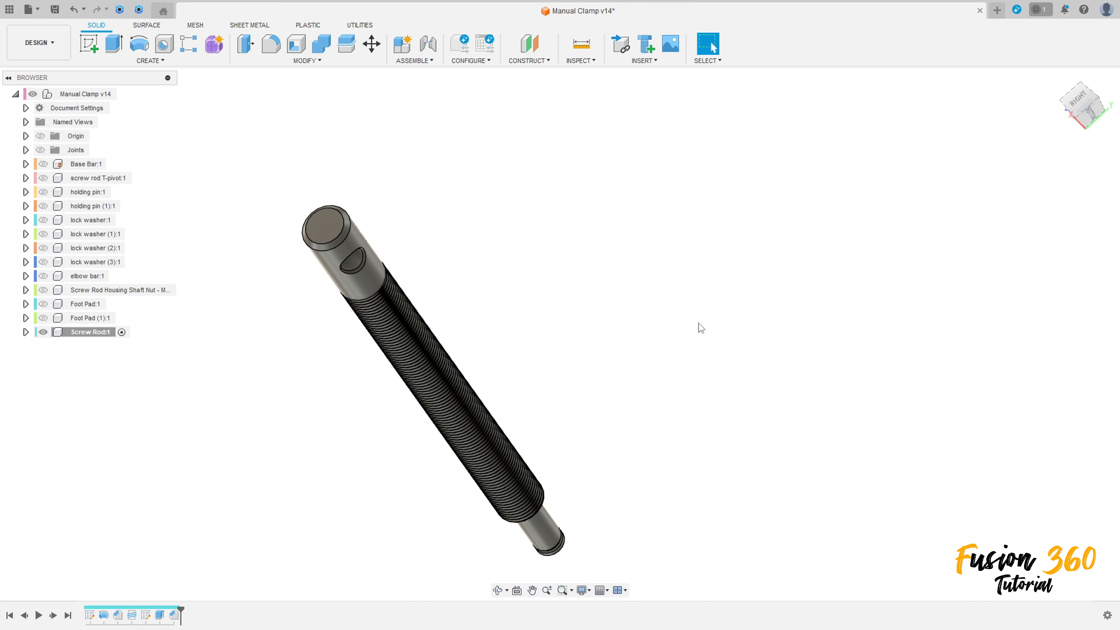
Show all the hidden clamp components from Base Bar to Foot Pad (1) and activate the top-level assembly
middle_click_drag(597, 315, 740, 366, "shift")
middle_click_drag(676, 340, 633, 335, "shift")
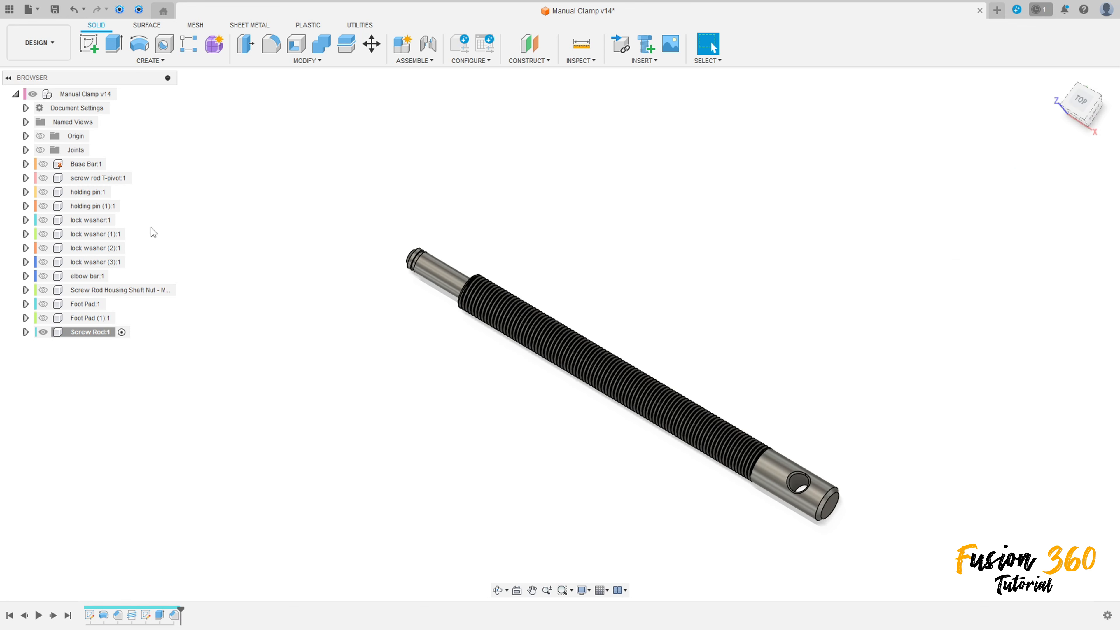
left_click(85, 164)
left_click(95, 315, "shift")
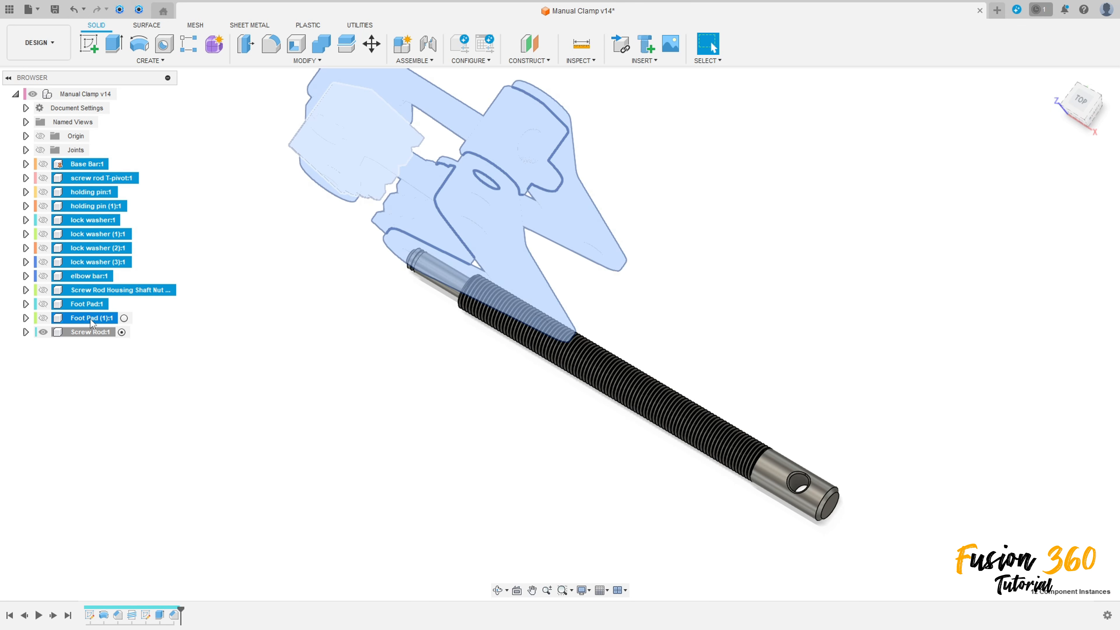
key("v")
left_click(215, 195)
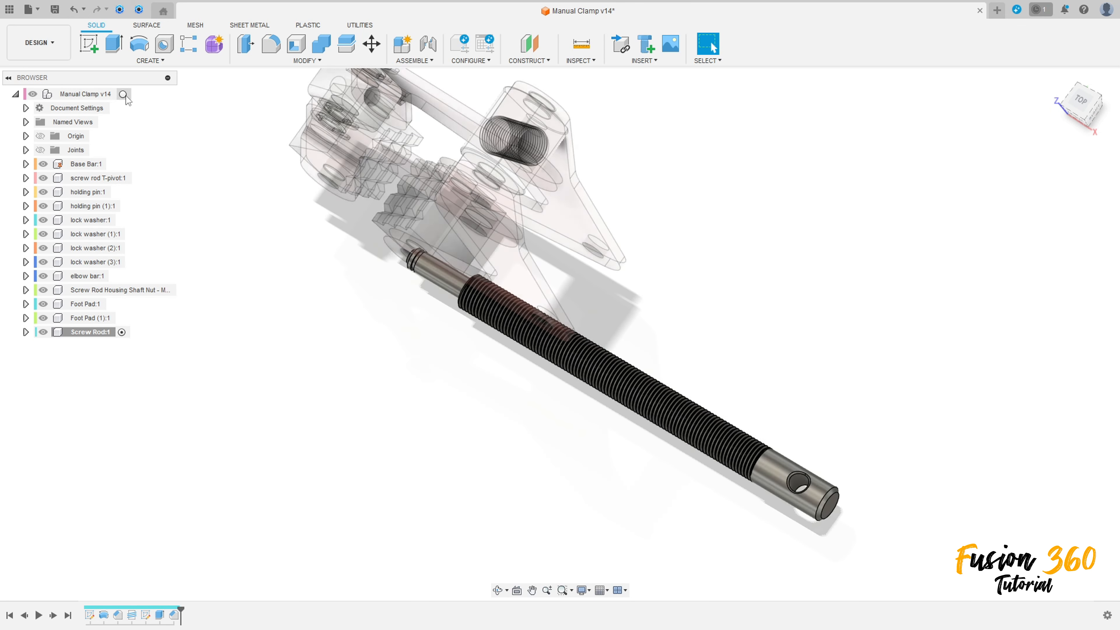
left_click(123, 94)
middle_click_drag(338, 381, 420, 380, "shift")
scroll(423, 393, "down", 3)
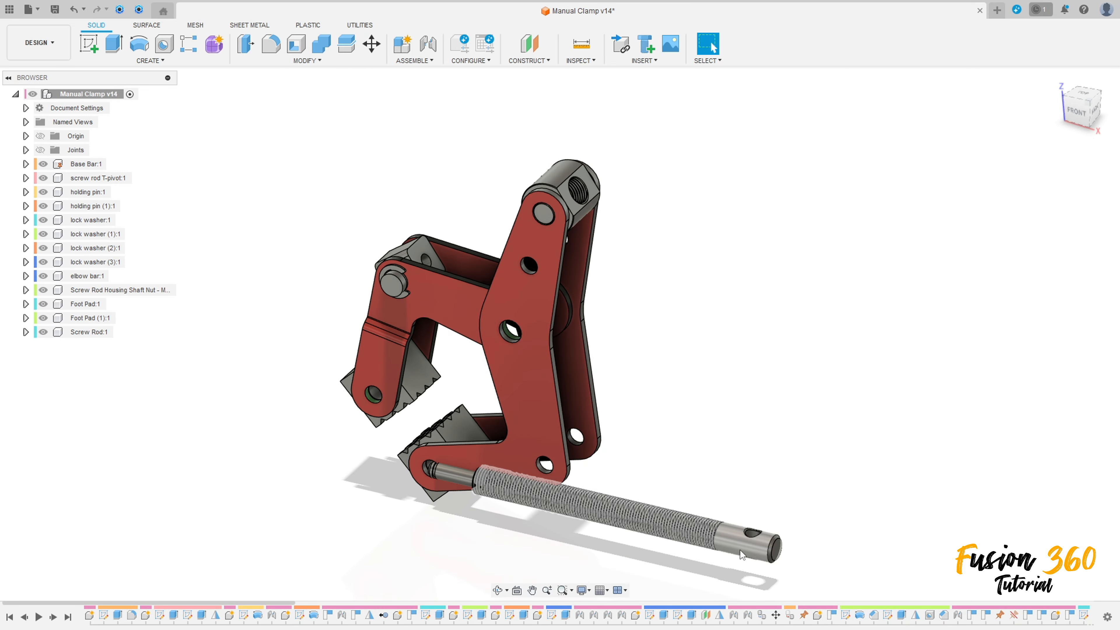
Move the screw rod above the clamp and start a joint from its cross-hole end face to the housing nut's threaded hole
left_click_drag(739, 538, 593, 160)
middle_click_drag(363, 188, 385, 204, "shift")
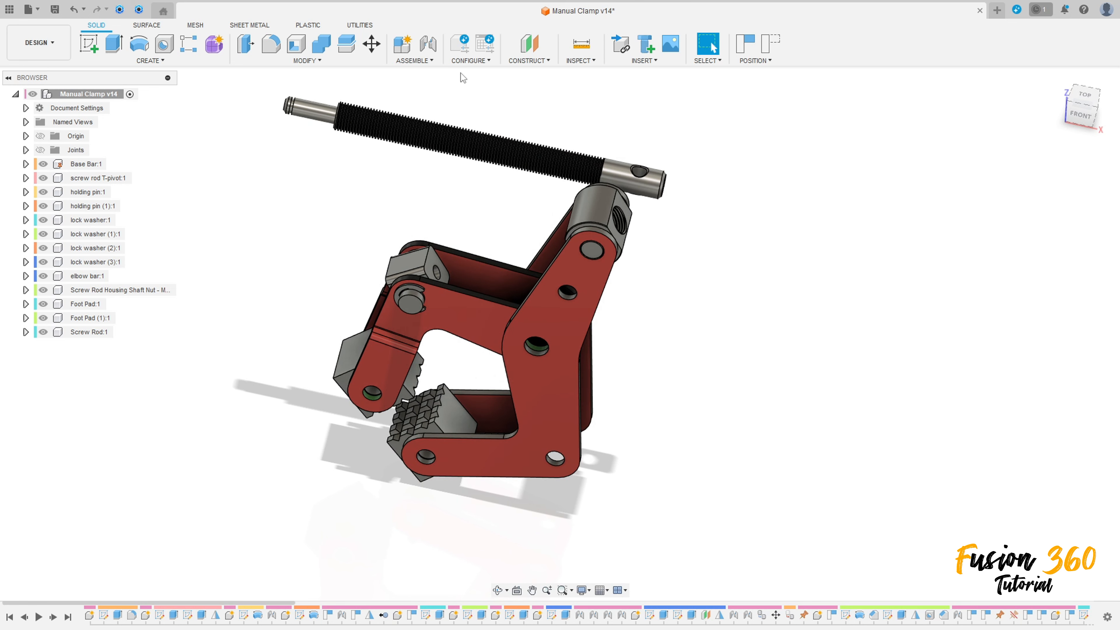
left_click(414, 61)
left_click(436, 90)
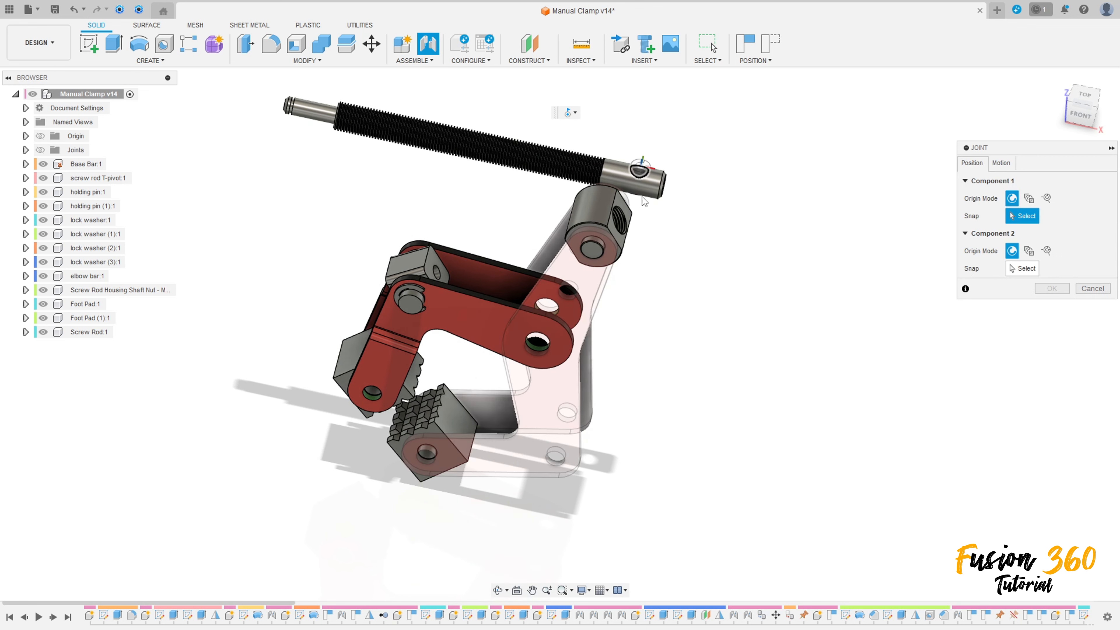
scroll(644, 201, "up", 5)
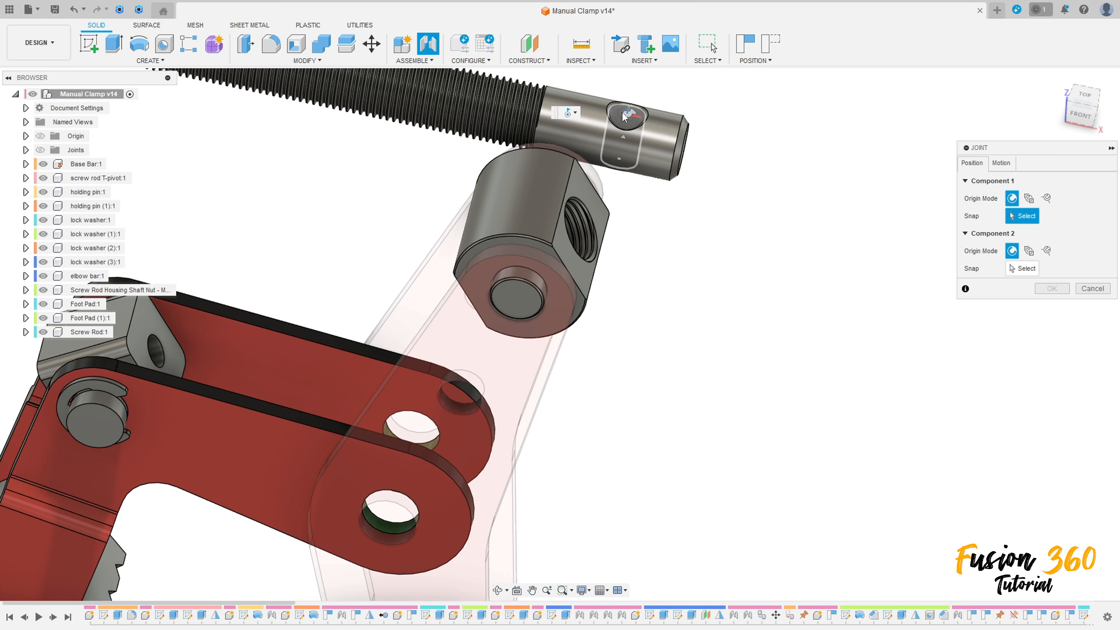
left_click(679, 148)
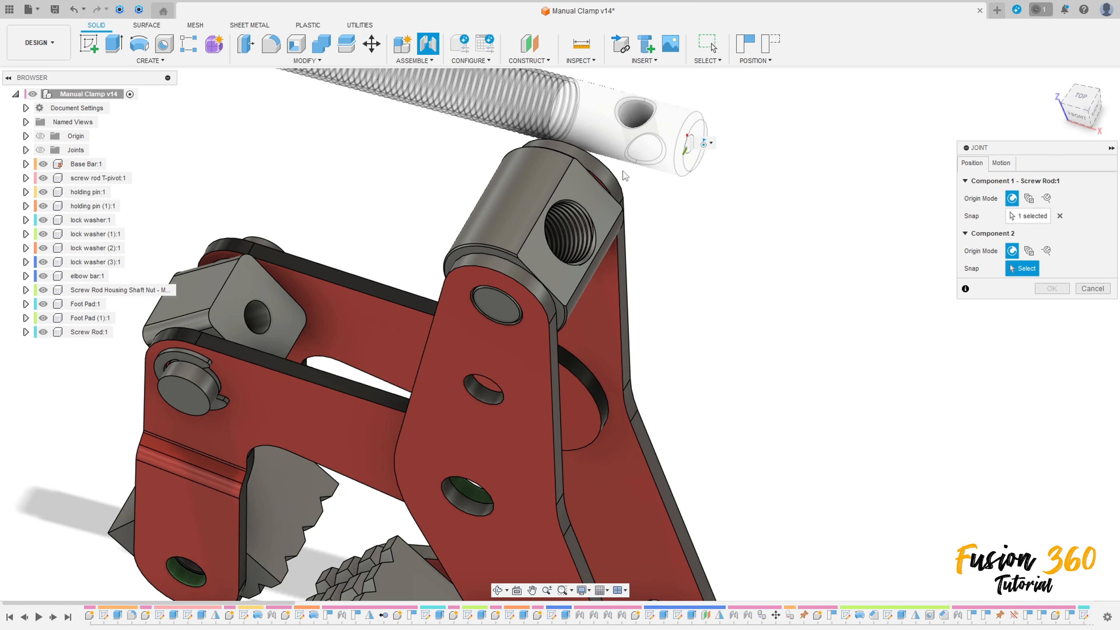
left_click(546, 226)
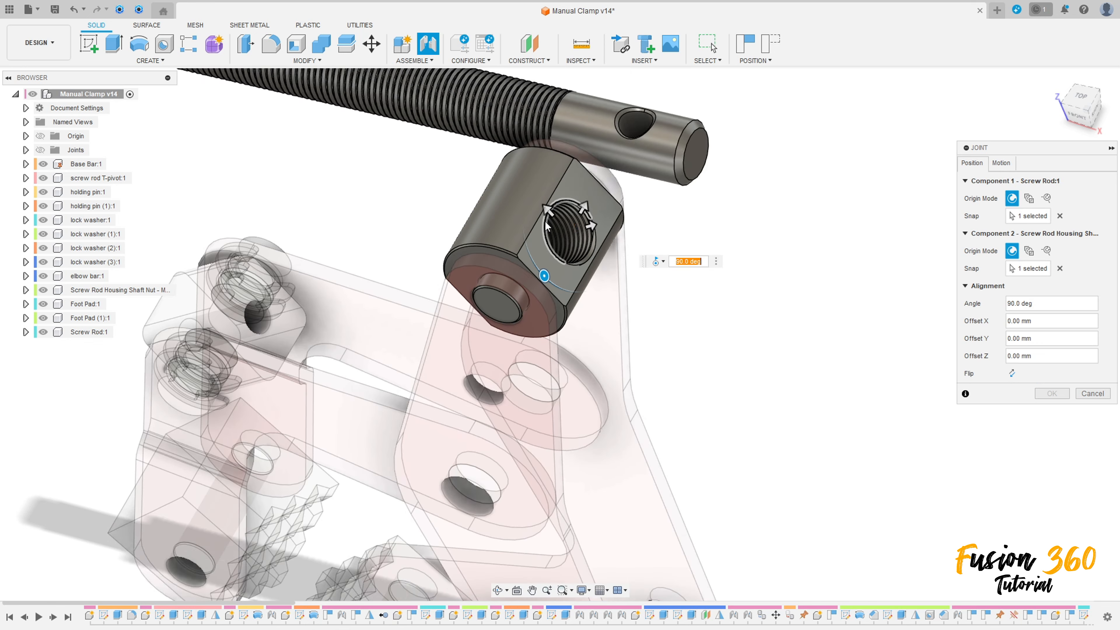
Make the joint cylindrical about the Z axis with a Z offset of 29 mm and confirm it
left_click(1001, 163)
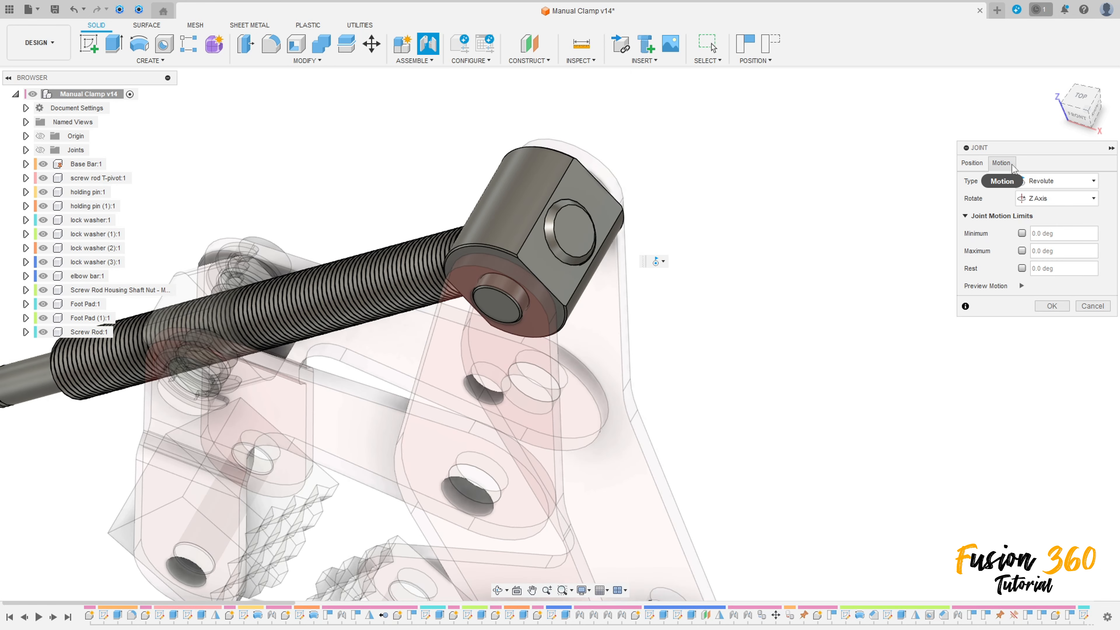
left_click(1053, 181)
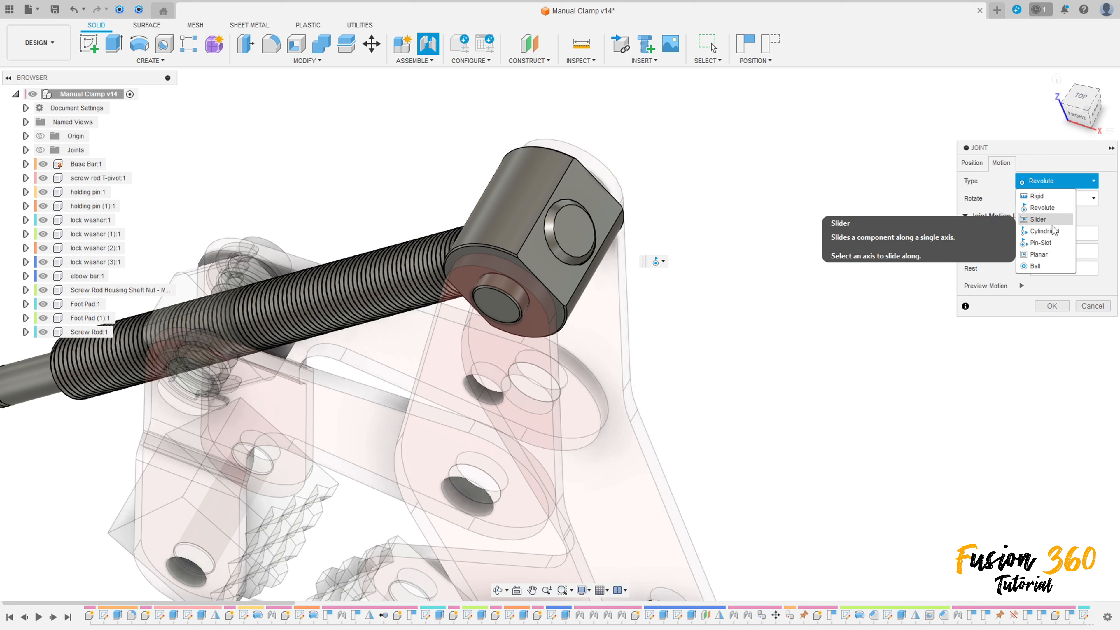
left_click(1044, 230)
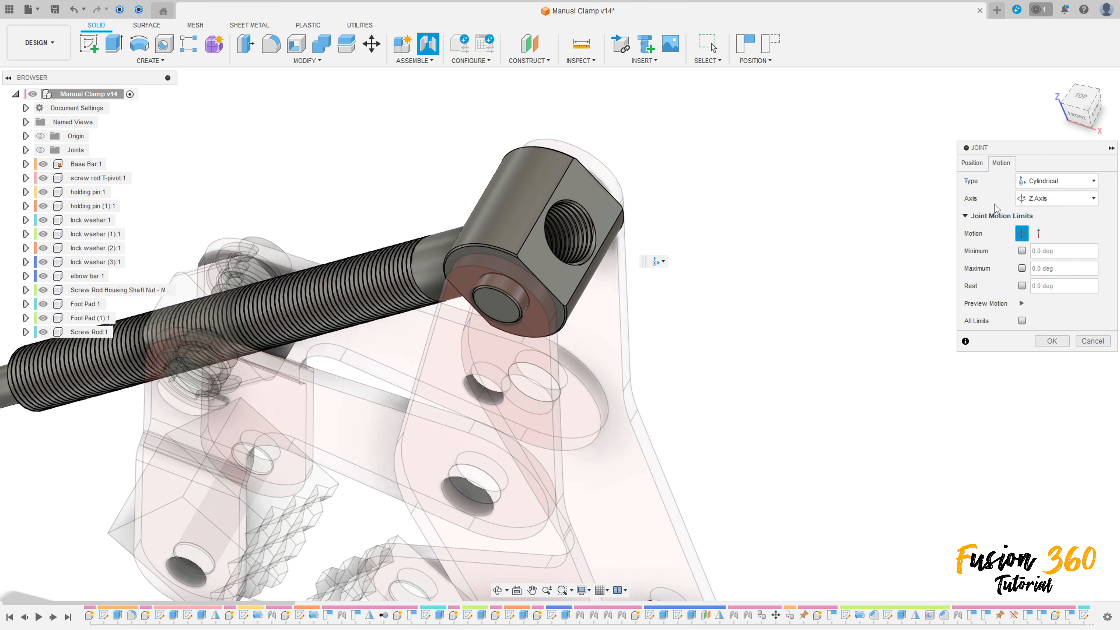
left_click(971, 163)
left_click_drag(590, 226, 717, 194)
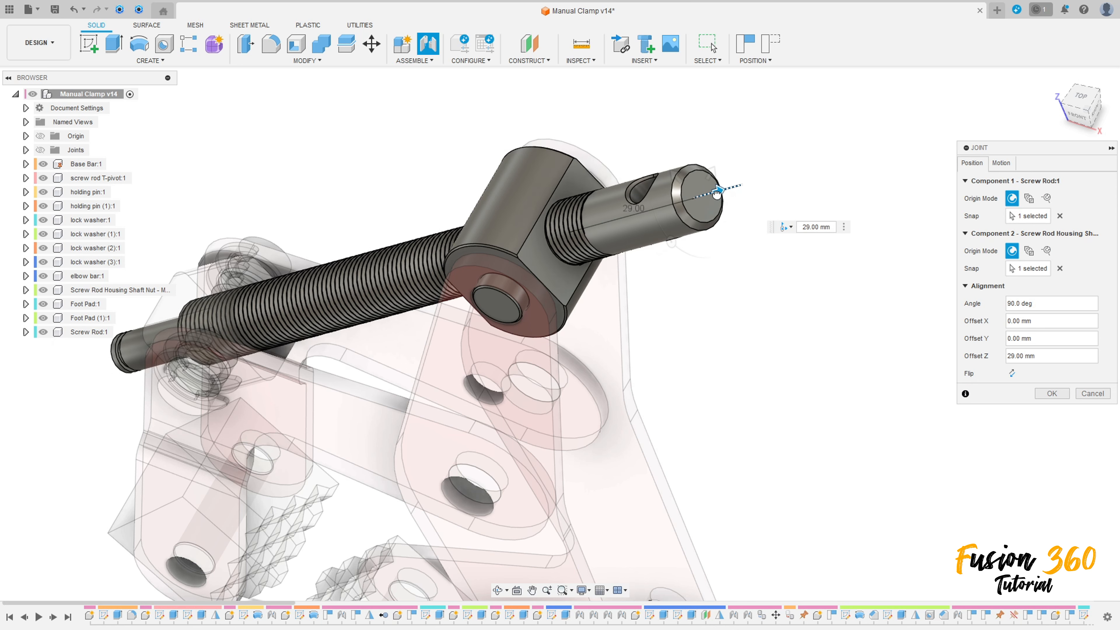
left_click(1052, 394)
Create a revolute joint between the circular edge beside the groove at the screw rod's tip and the T-pivot's hole rim
middle_click_drag(285, 380, 369, 289, "shift")
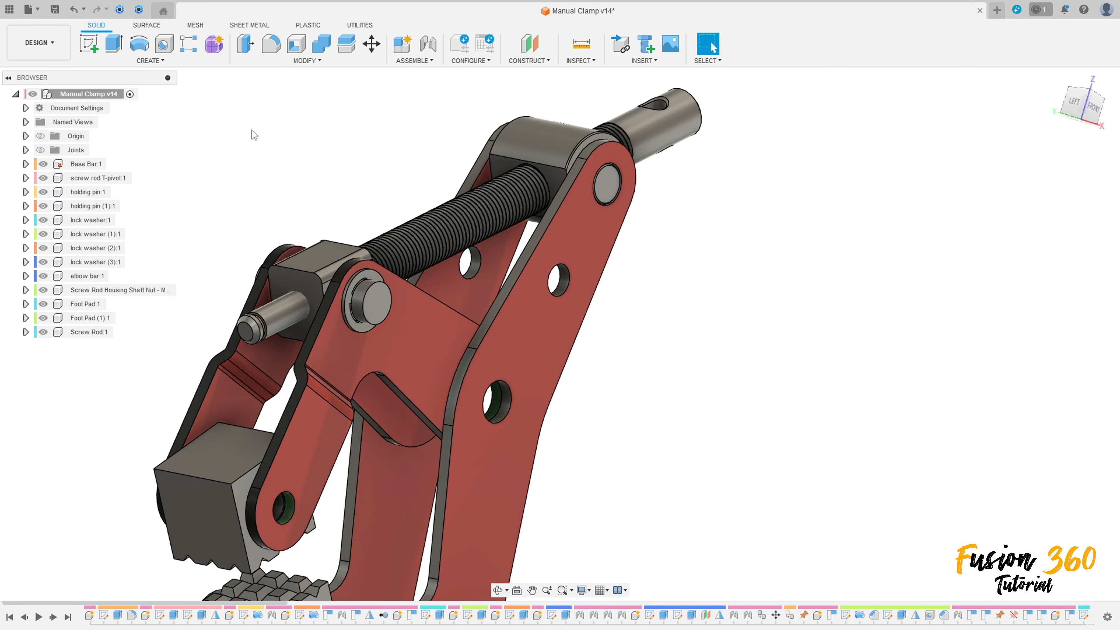
left_click(428, 46)
scroll(219, 347, "up", 8)
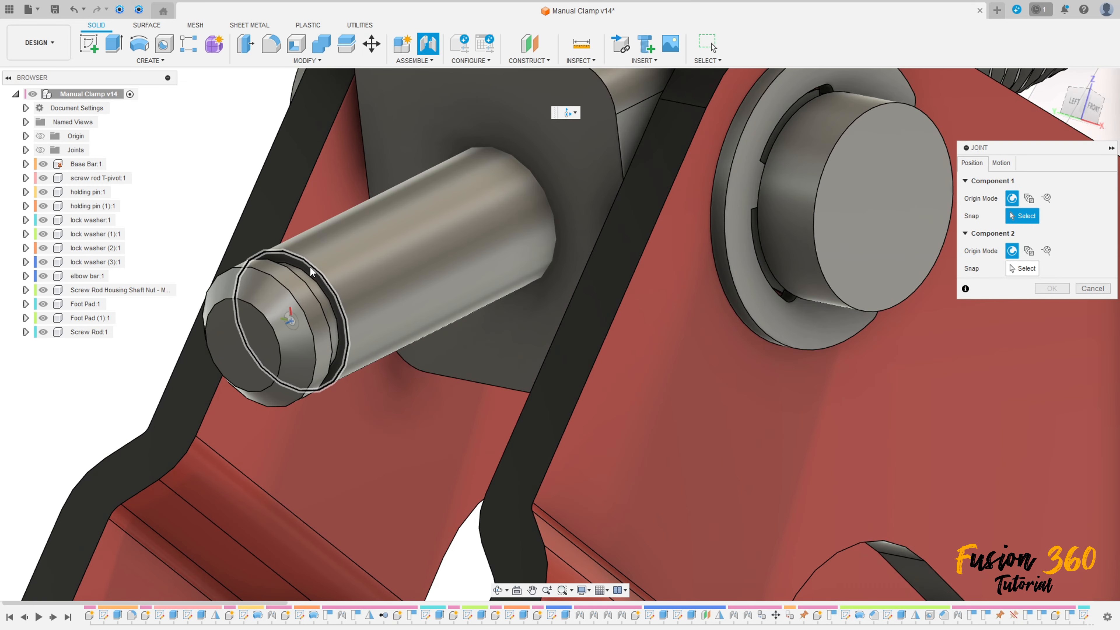
left_click(311, 265)
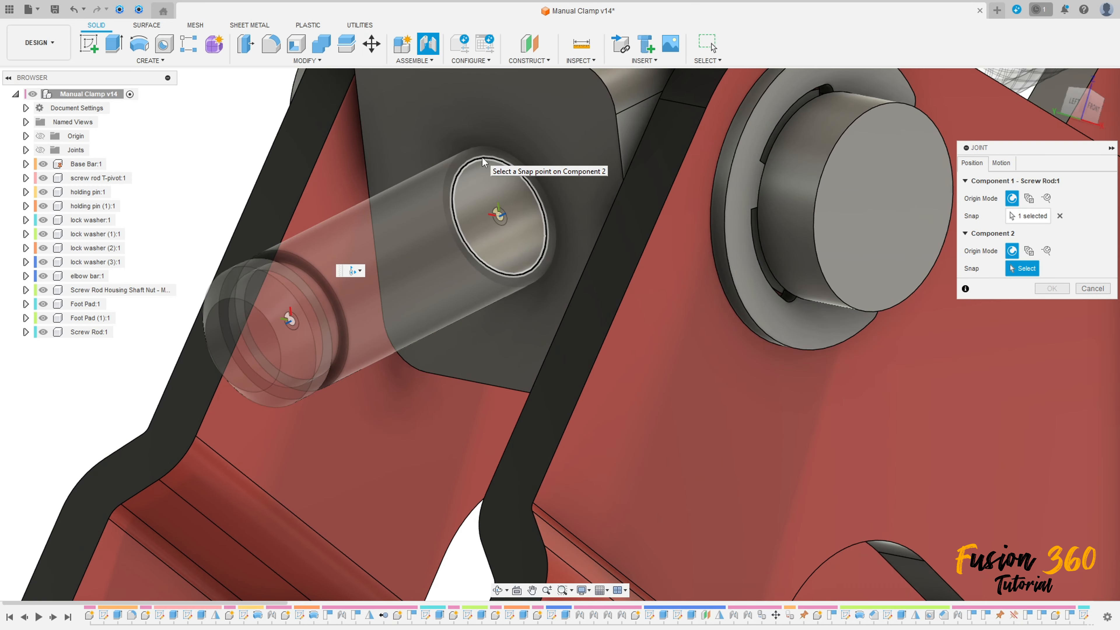
left_click(483, 160)
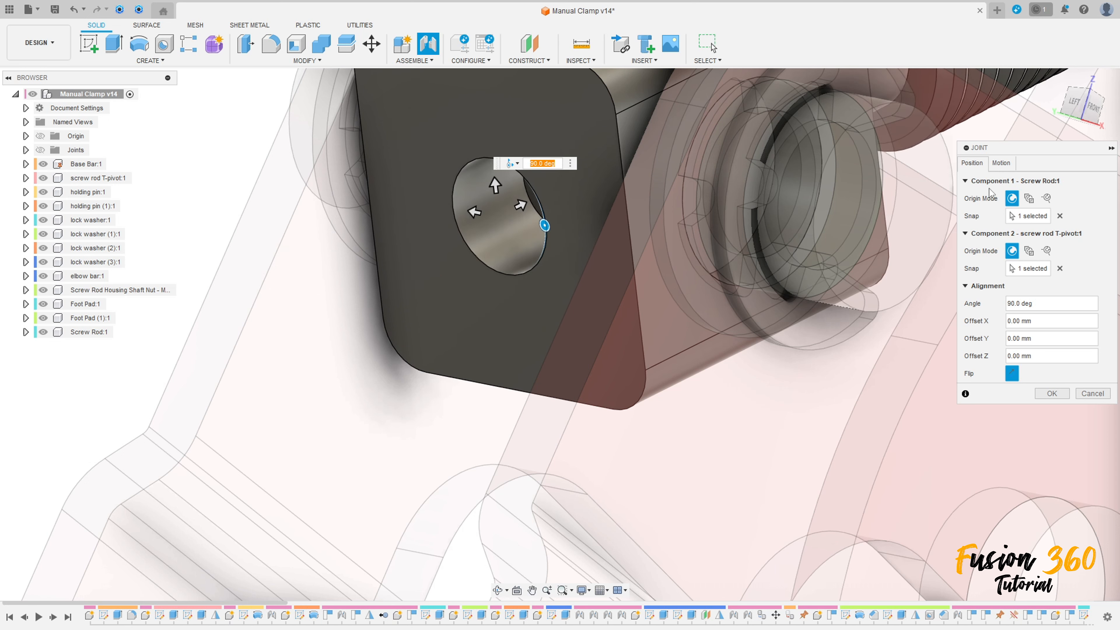
left_click(1000, 164)
left_click(1070, 181)
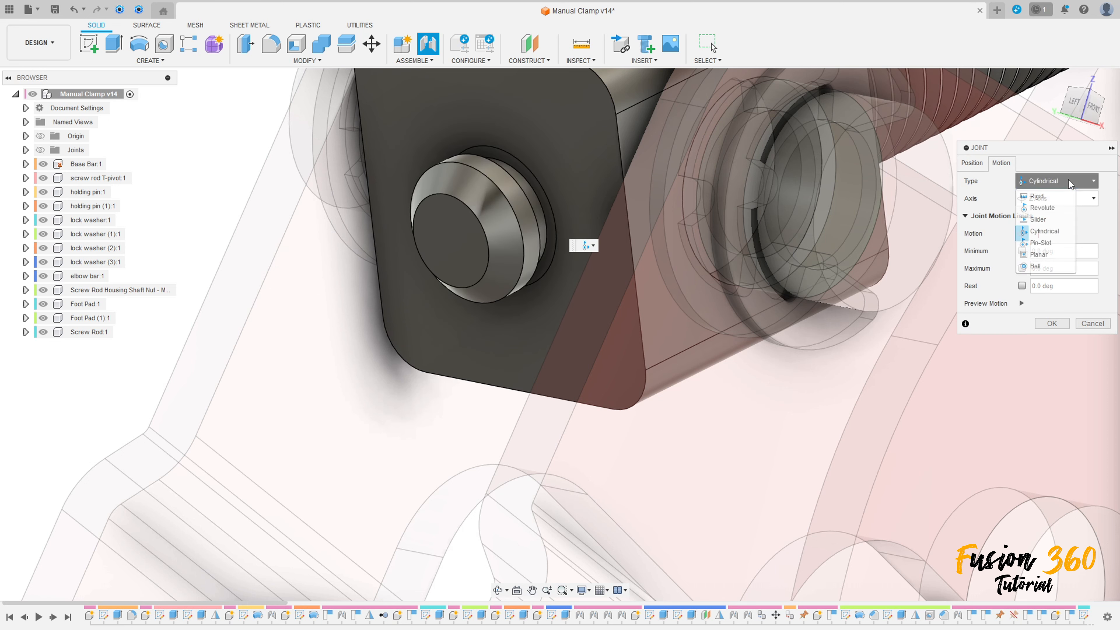
left_click(1055, 208)
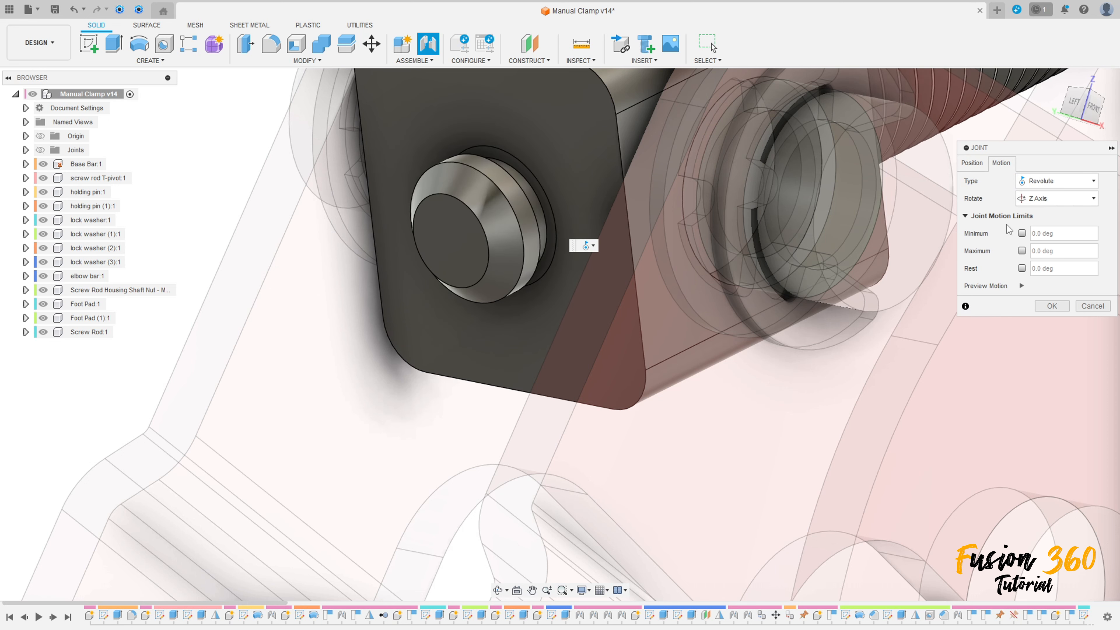
left_click(1051, 307)
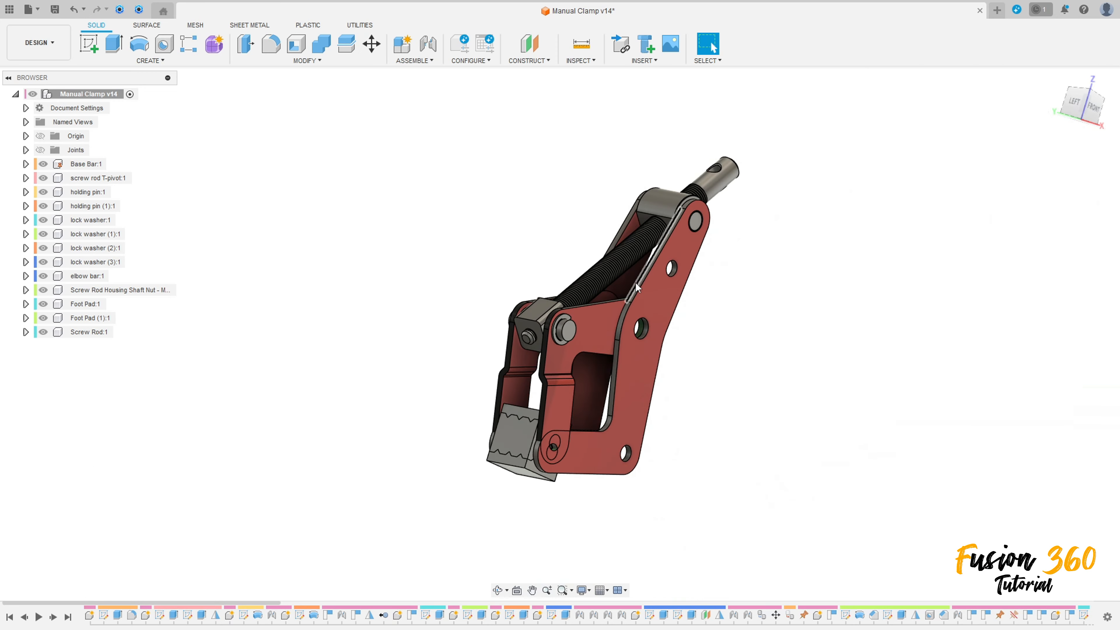
Move the clamp's jointed parts to test the motion and examine the rod tip in the T-pivot
left_click_drag(493, 335, 494, 308)
middle_click_drag(402, 213, 445, 236, "shift")
scroll(531, 282, "up", 8)
scroll(466, 313, "up", 4)
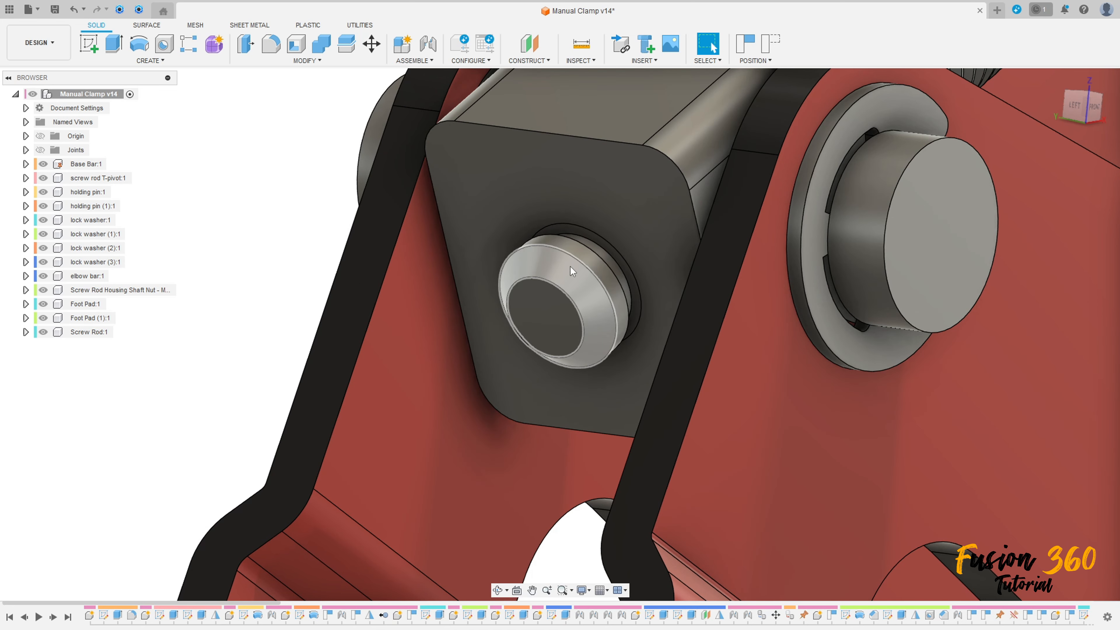
Hide the screw rod temporarily and measure the diameter of the T-pivot's hole
left_click(571, 266)
left_click(43, 333)
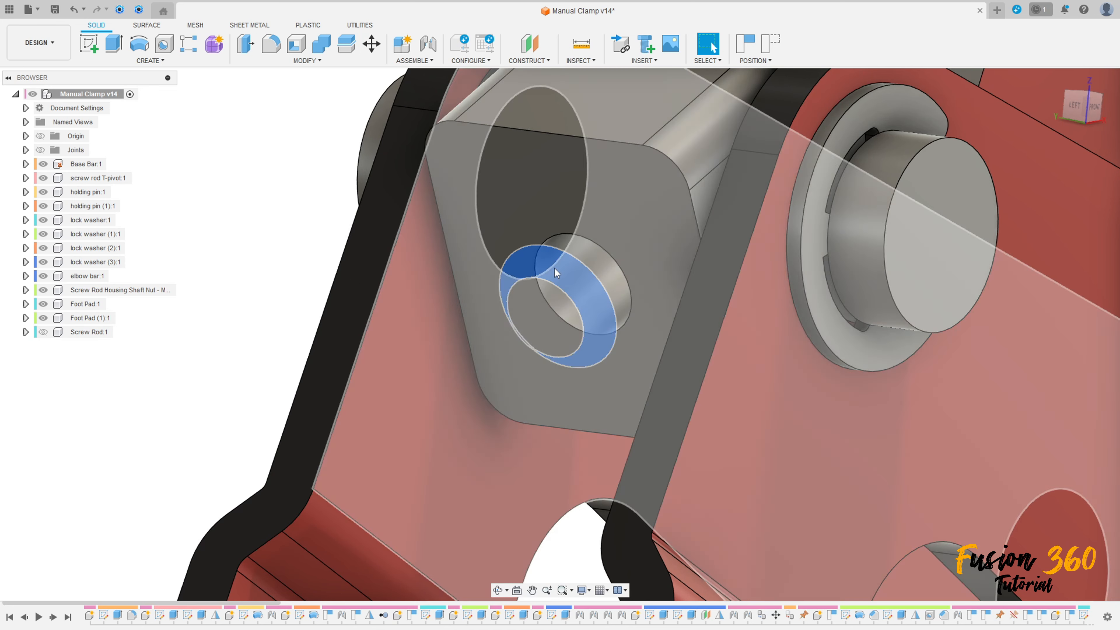
left_click(560, 246)
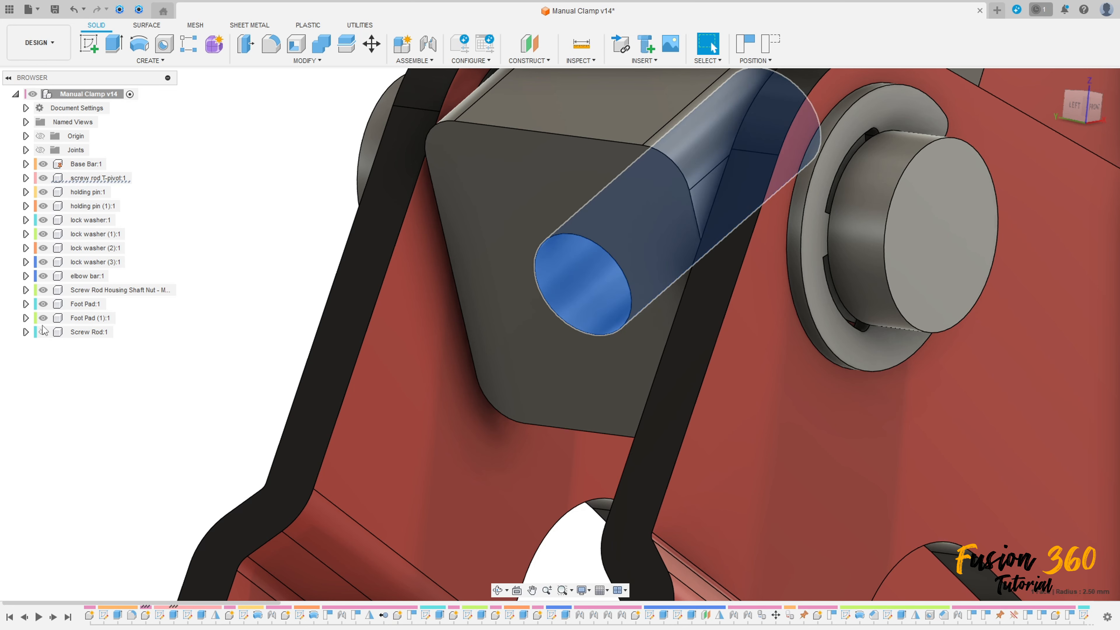
left_click(579, 52)
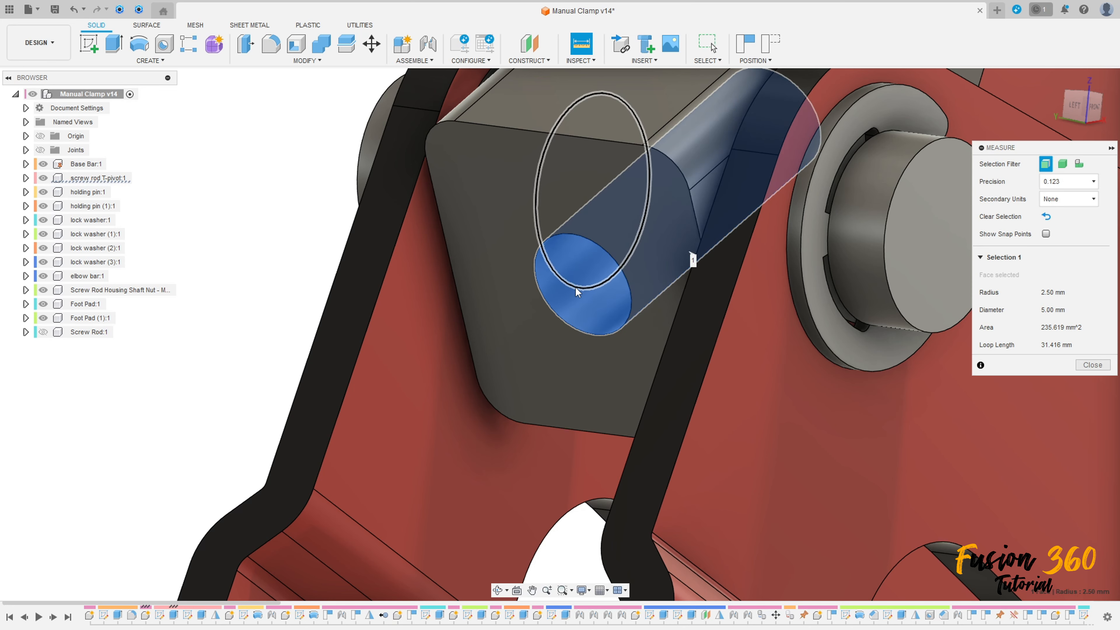
left_click(1092, 364)
left_click(43, 332)
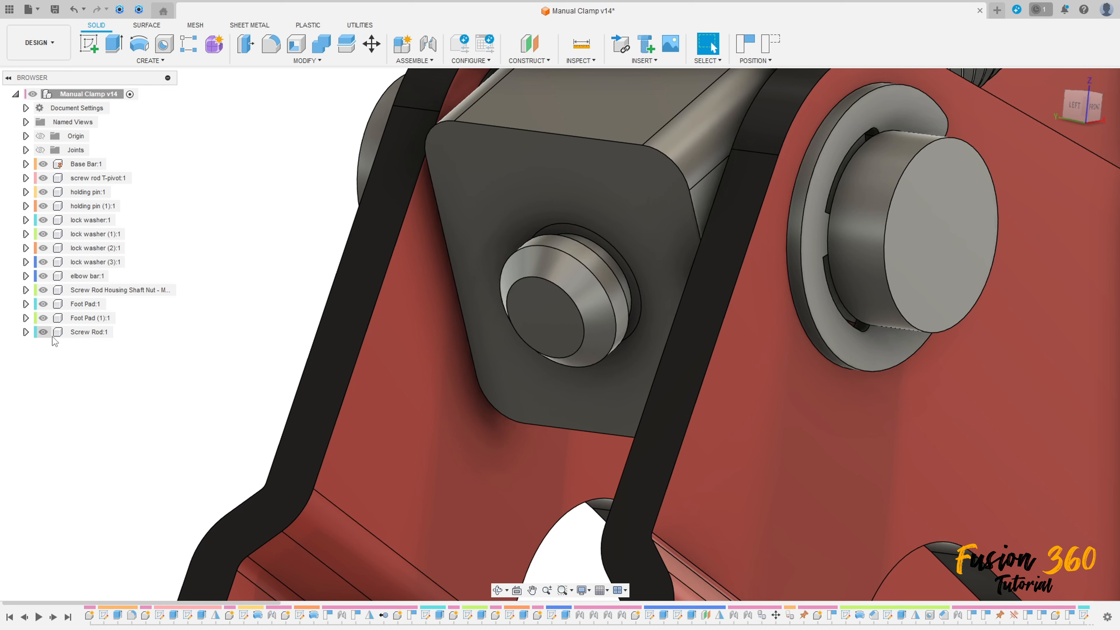
Hide the screw rod and activate the screw rod T-pivot component
left_click(42, 332)
left_click(568, 271)
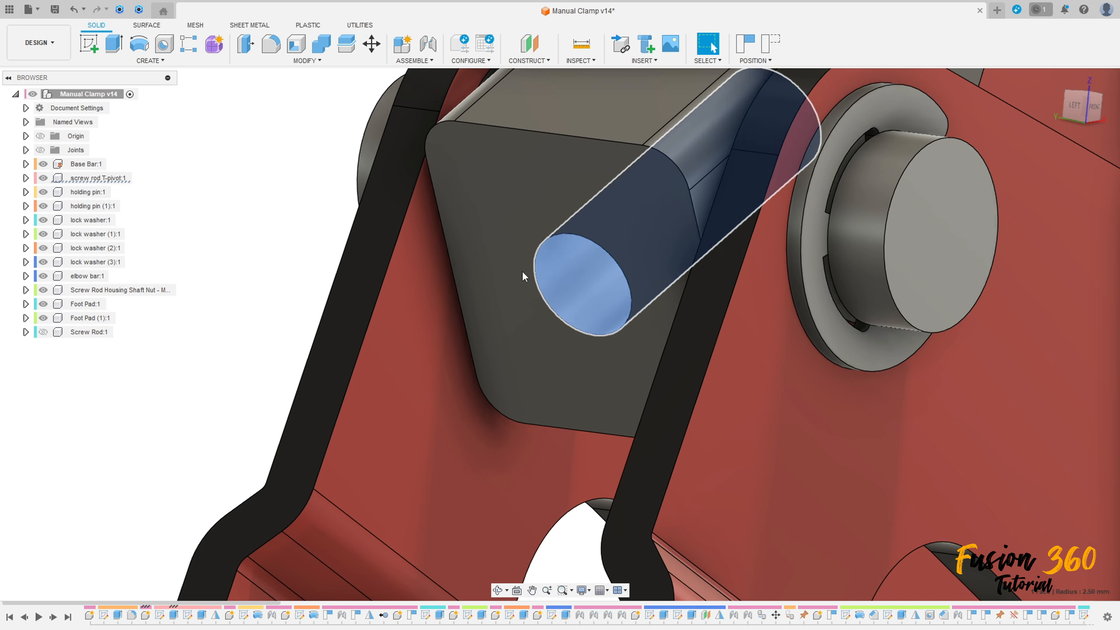
left_click(93, 179)
right_click(93, 180)
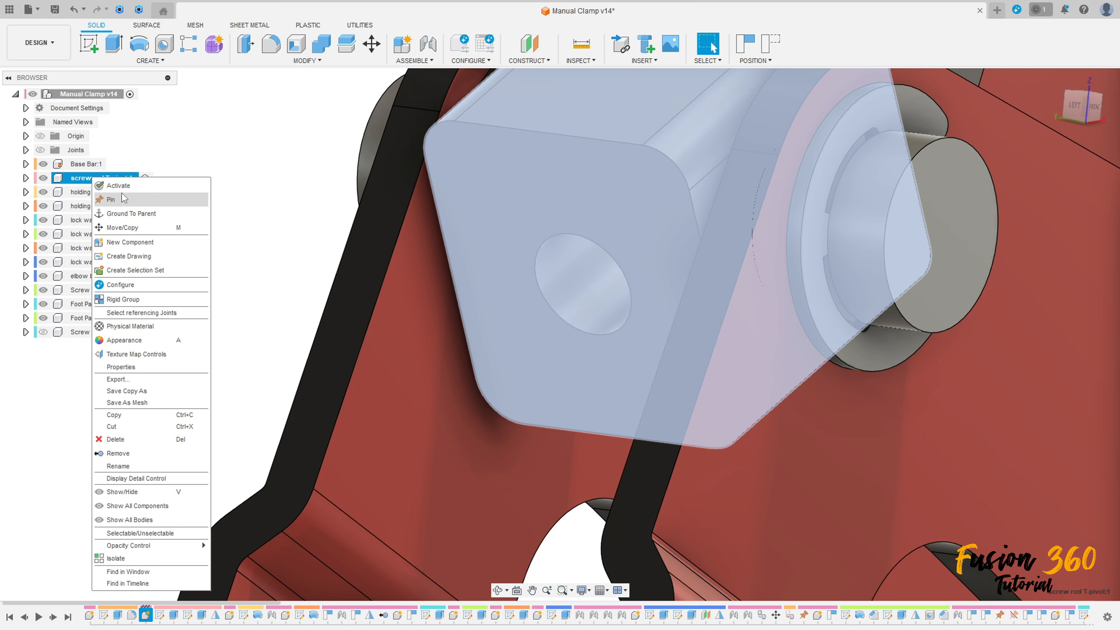
left_click(111, 199)
left_click(26, 178)
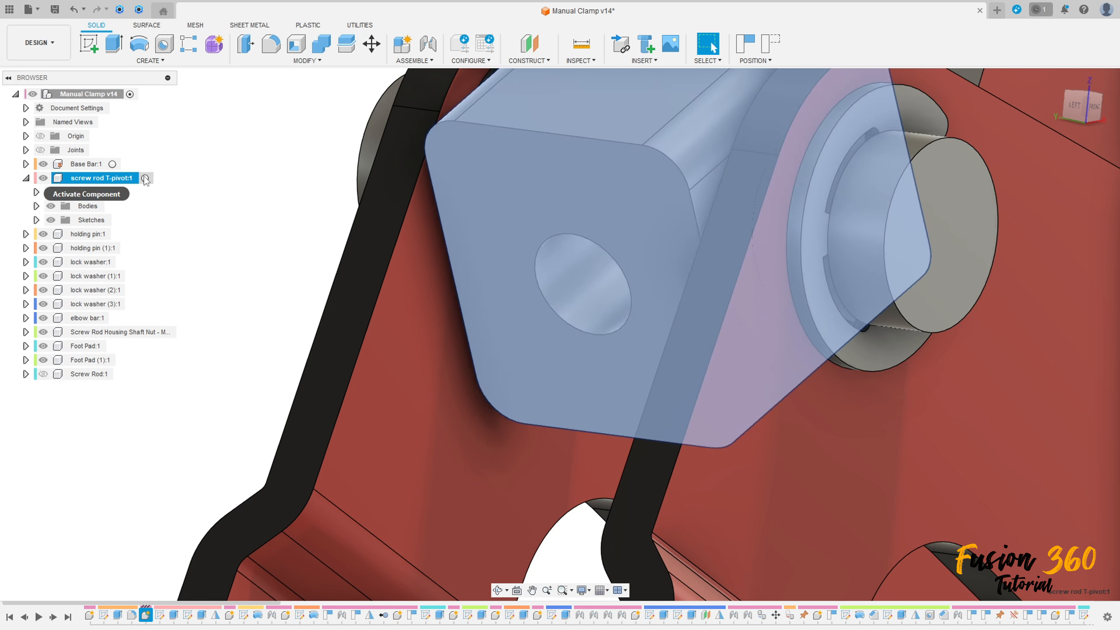
left_click(145, 178)
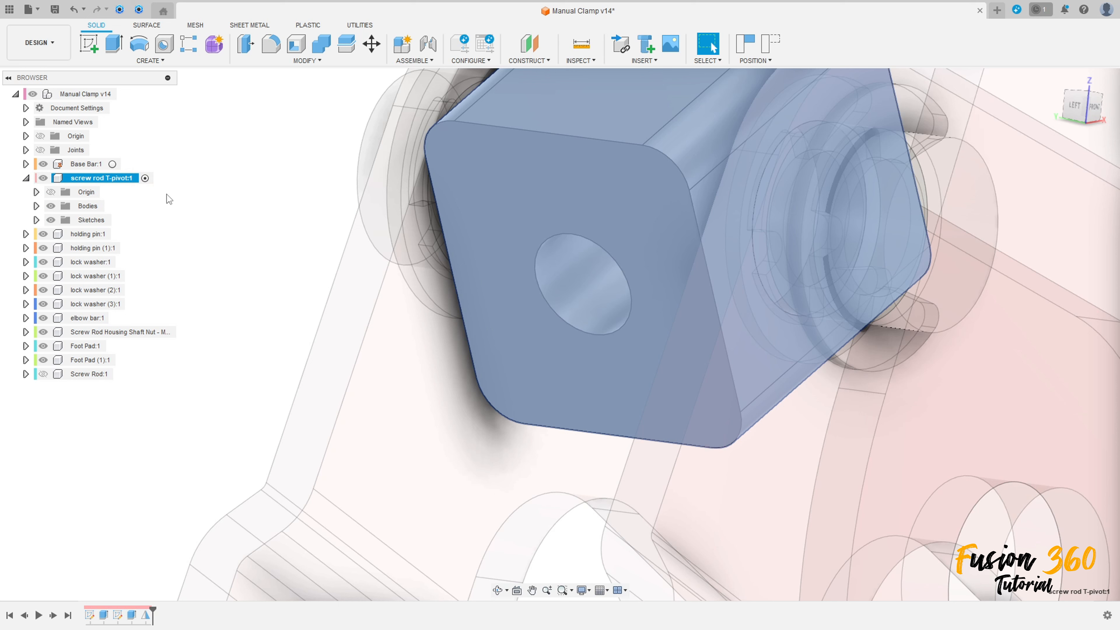
Edit the T-pivot's Sketch1, set its centre hole diameter to 6 mm and finish the sketch
left_click(37, 220)
left_click(94, 238)
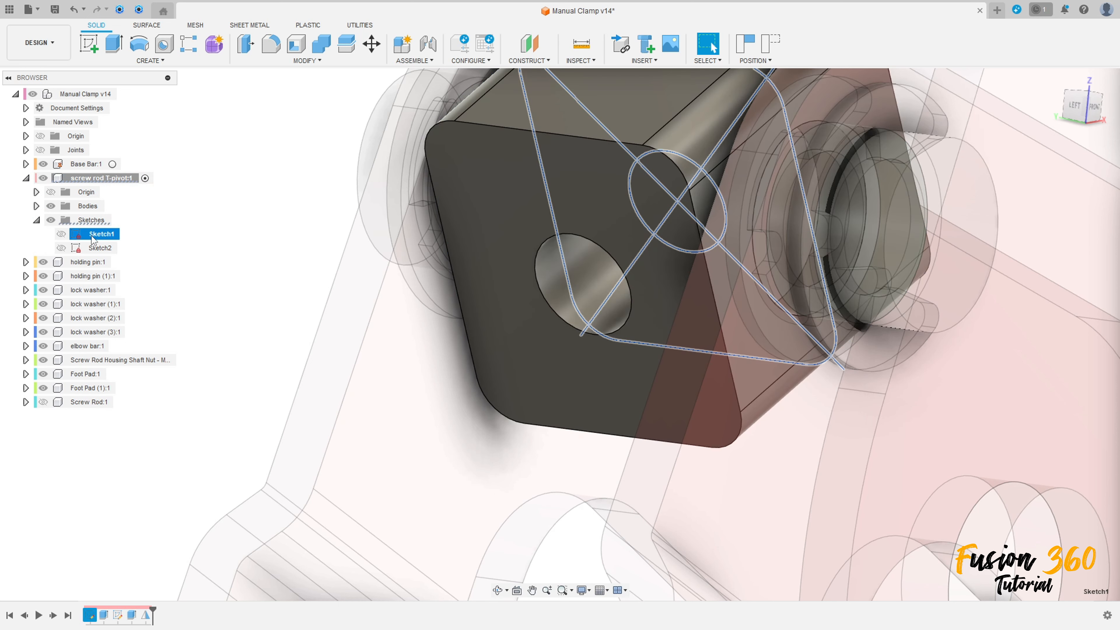
left_click(94, 576)
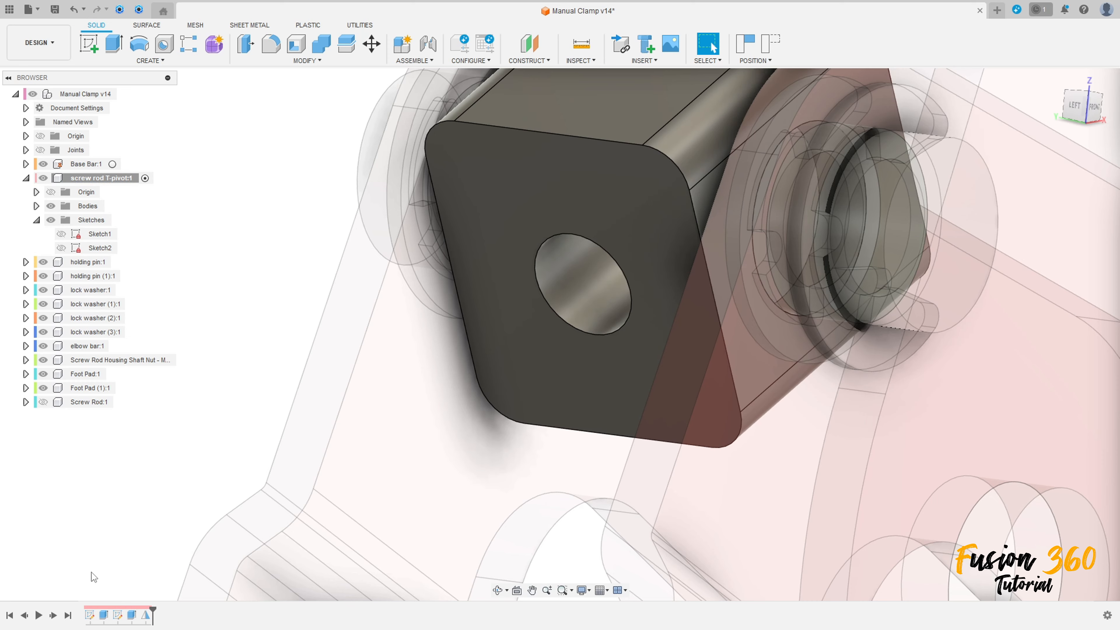
double_click(89, 616)
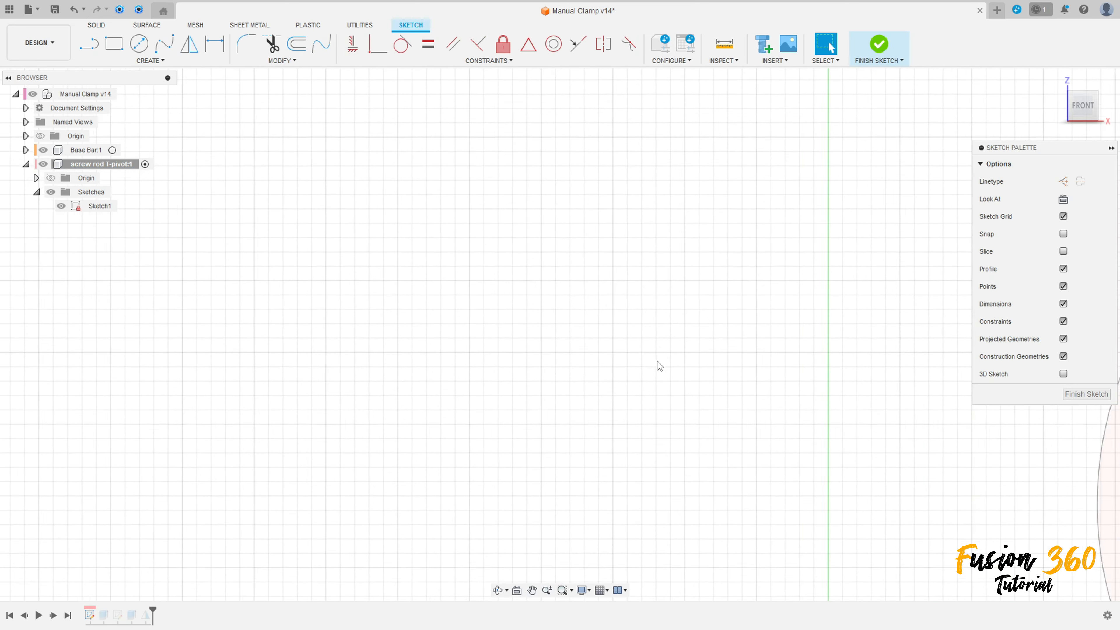
scroll(660, 364, "down", 5)
scroll(677, 490, "up", 10)
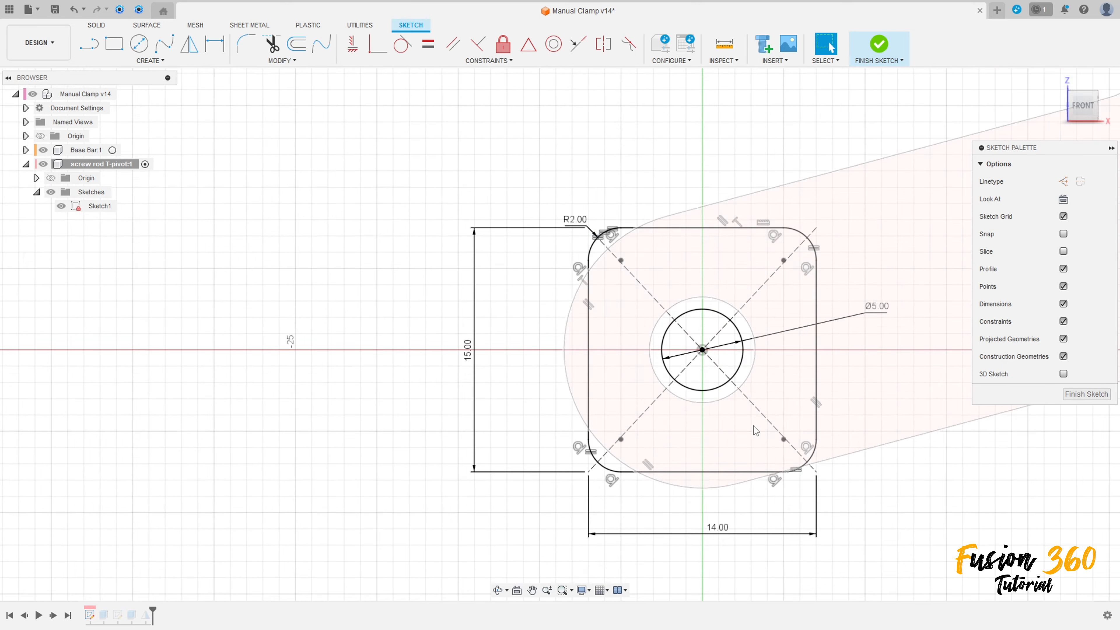
mouse_move(767, 414)
middle_mouse_down()
mouse_move(651, 413)
mouse_move(629, 398)
middle_mouse_up()
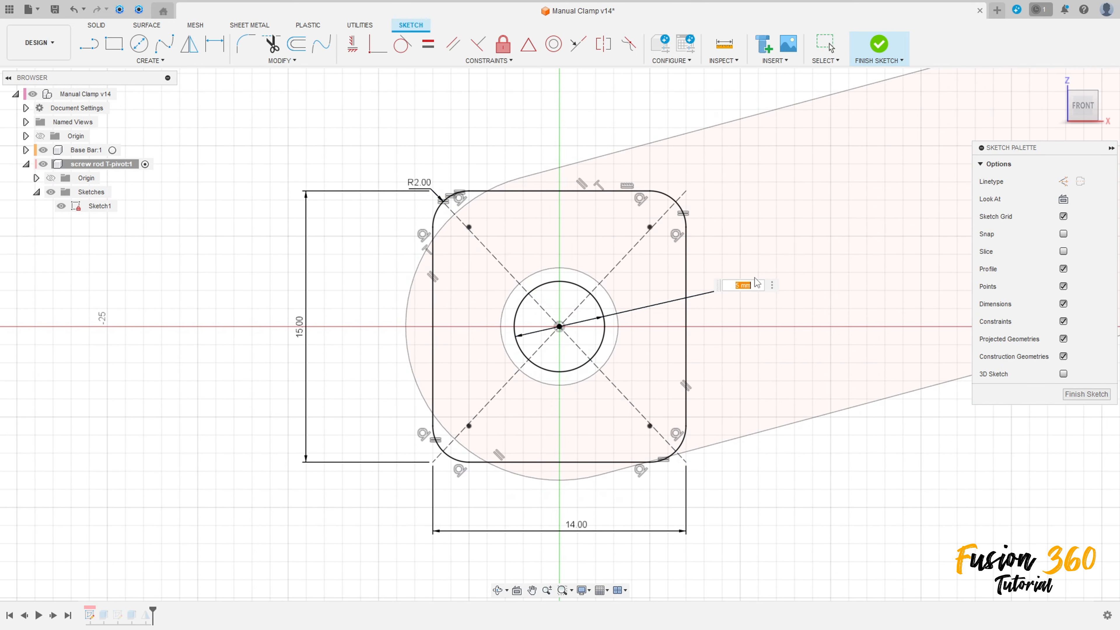
type("6")
key("Return")
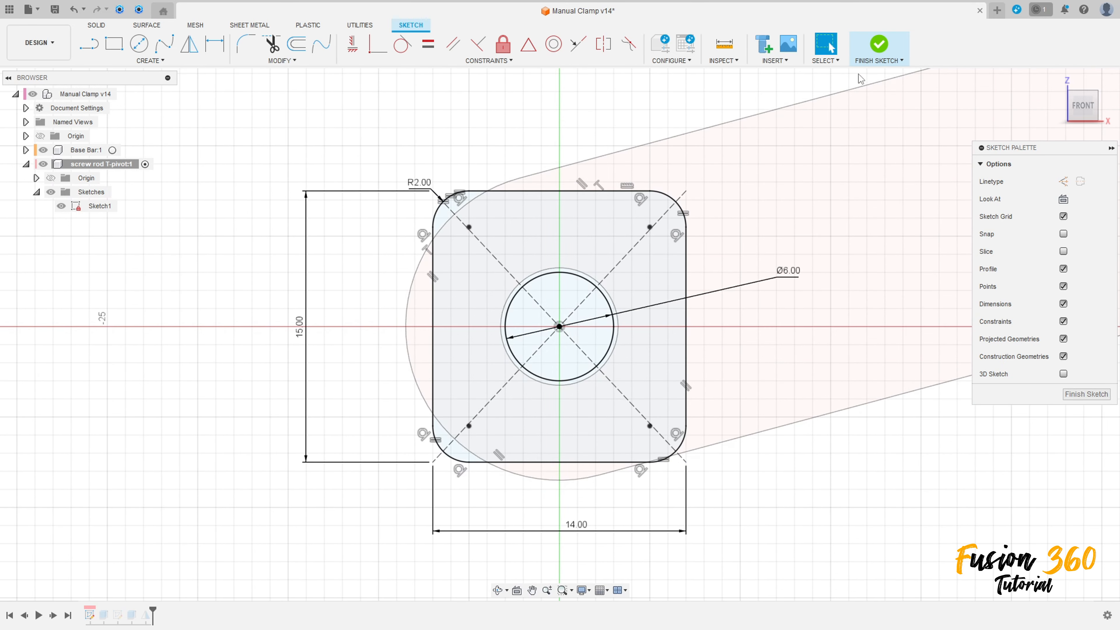
left_click(878, 44)
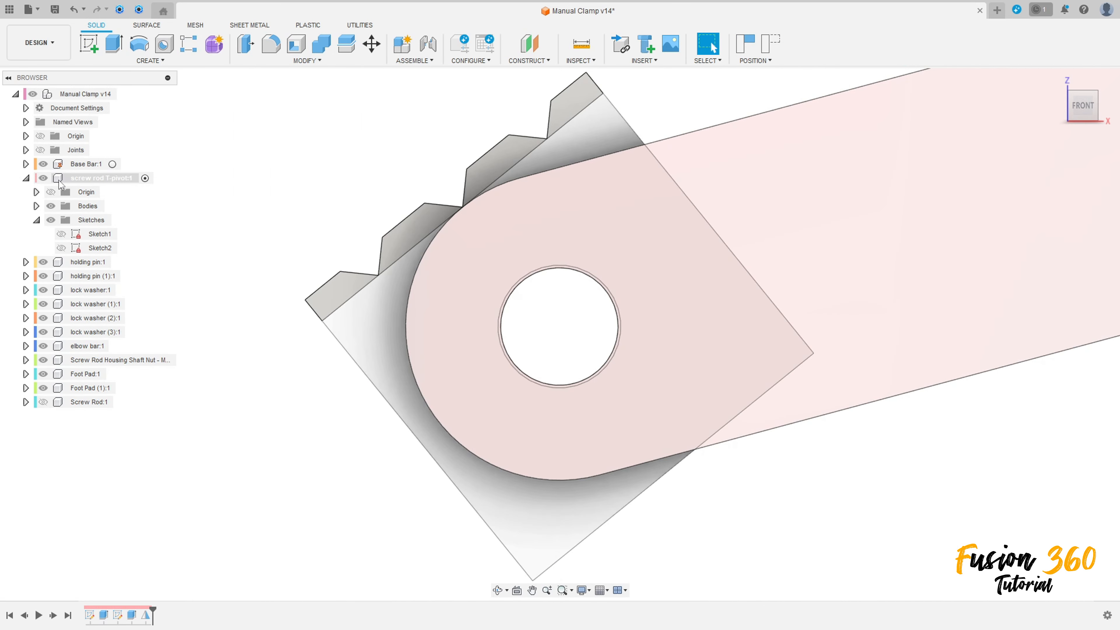
Activate the top-level assembly and show the screw rod to check its fit in the T-pivot's hole
left_click(27, 178)
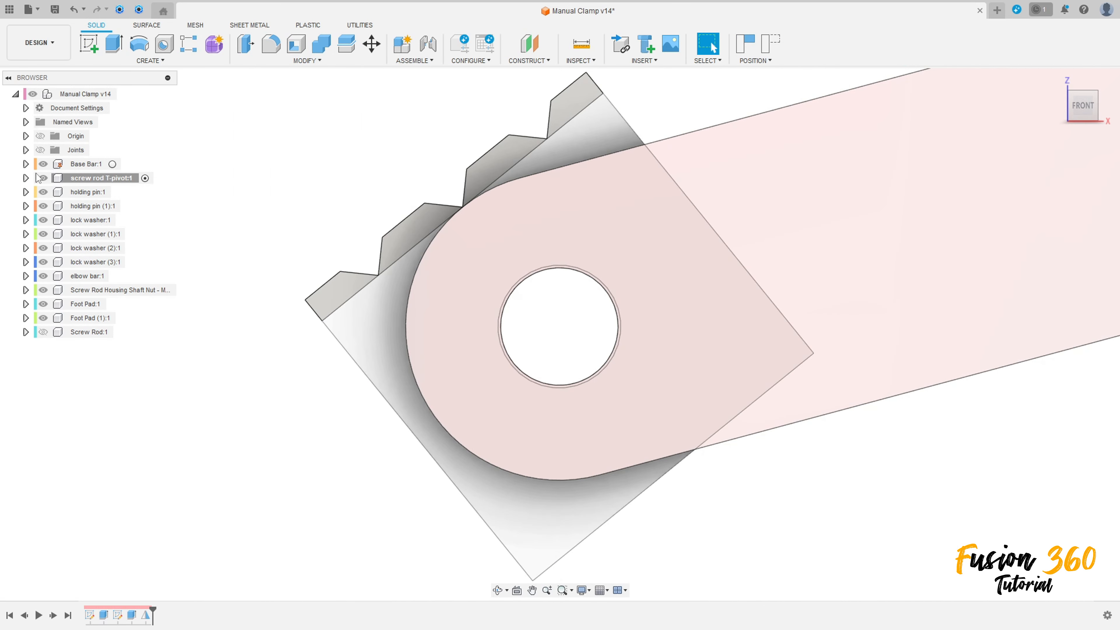
double_click(103, 94)
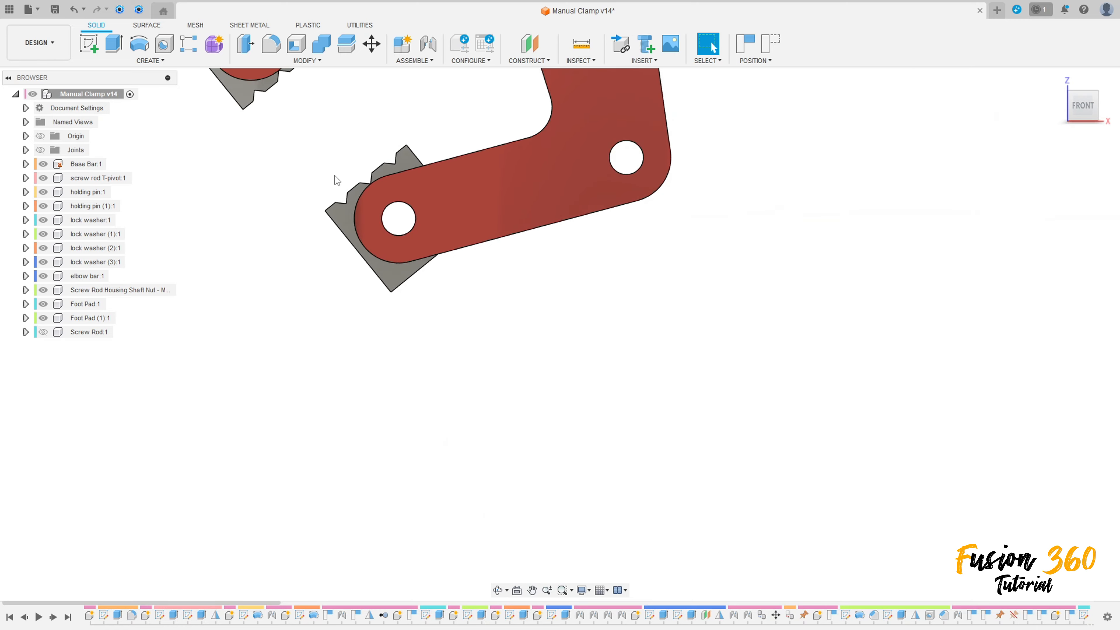
scroll(335, 175, "down", 1)
middle_click_drag(368, 217, 597, 500)
middle_click_drag(256, 196, 359, 214, "shift")
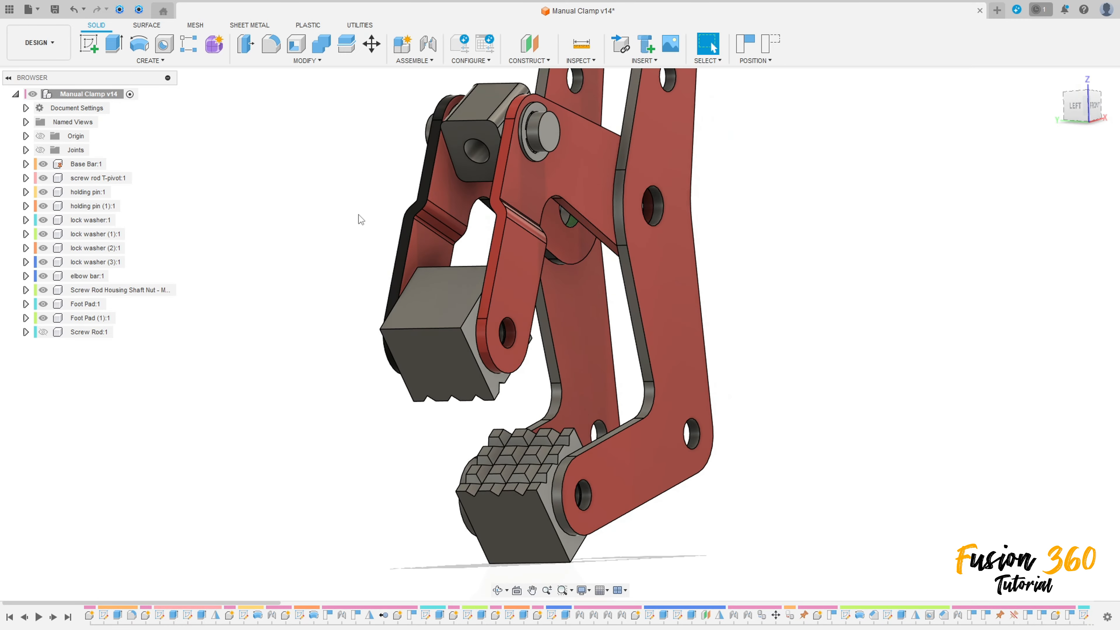
scroll(359, 215, "up", 4)
middle_click_drag(518, 189, 495, 395)
scroll(667, 253, "up", 8)
scroll(737, 323, "down", 8)
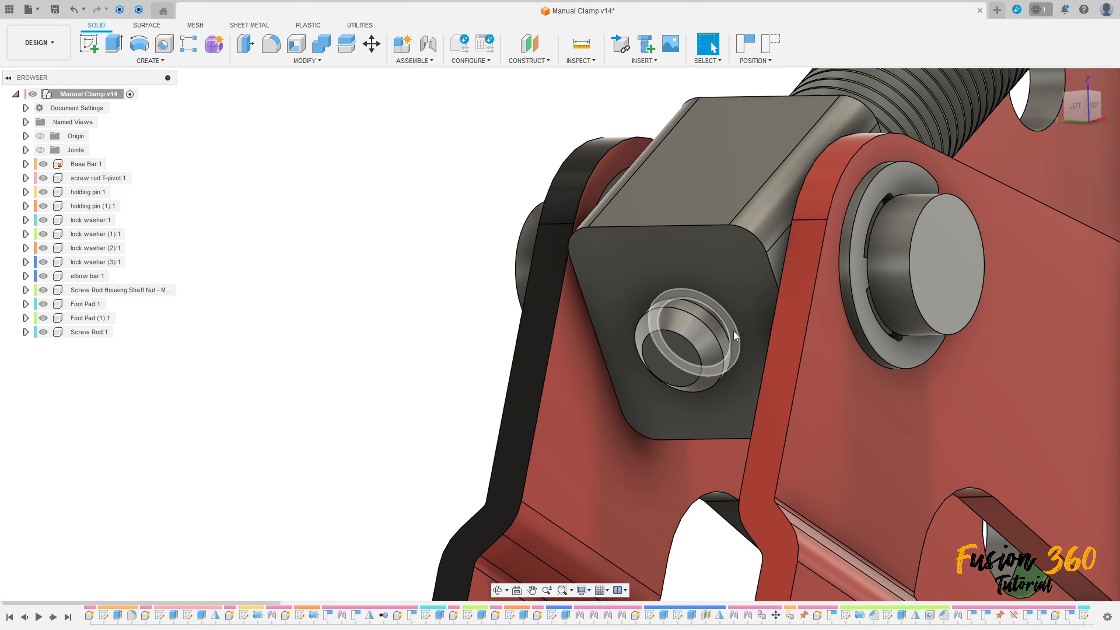
Swing the clamp's movable jaw to check how the jointed screw rod and arms move together
scroll(812, 355, "down", 1)
middle_click_drag(812, 355, 666, 312)
middle_click_drag(728, 289, 578, 290, "shift")
scroll(586, 274, "up", 2)
left_click_drag(587, 275, 567, 312)
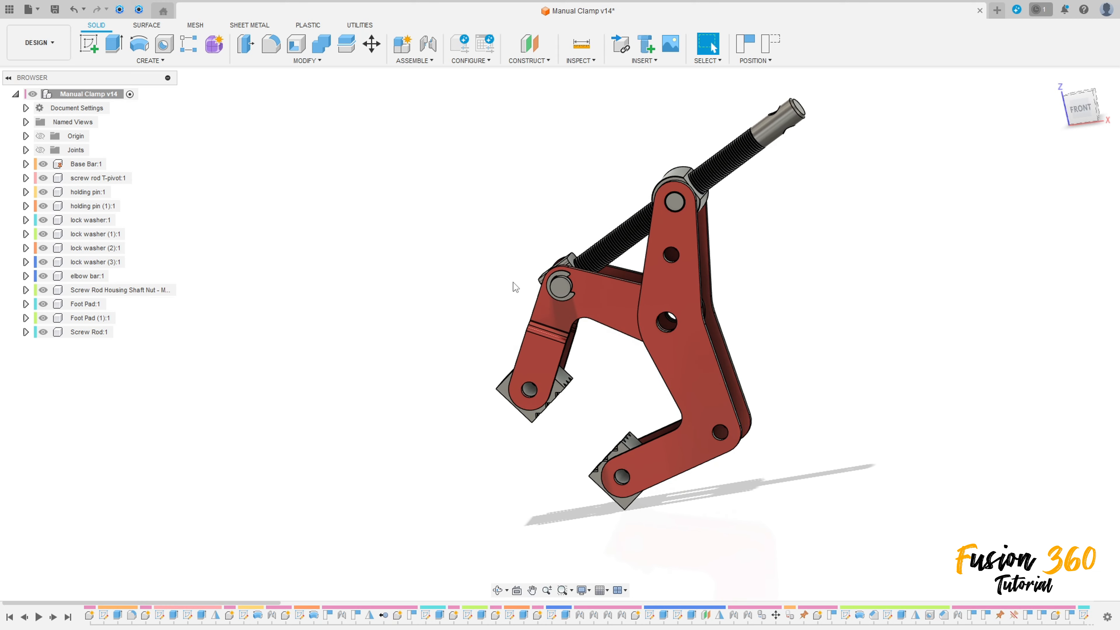
middle_click_drag(513, 282, 518, 331, "shift")
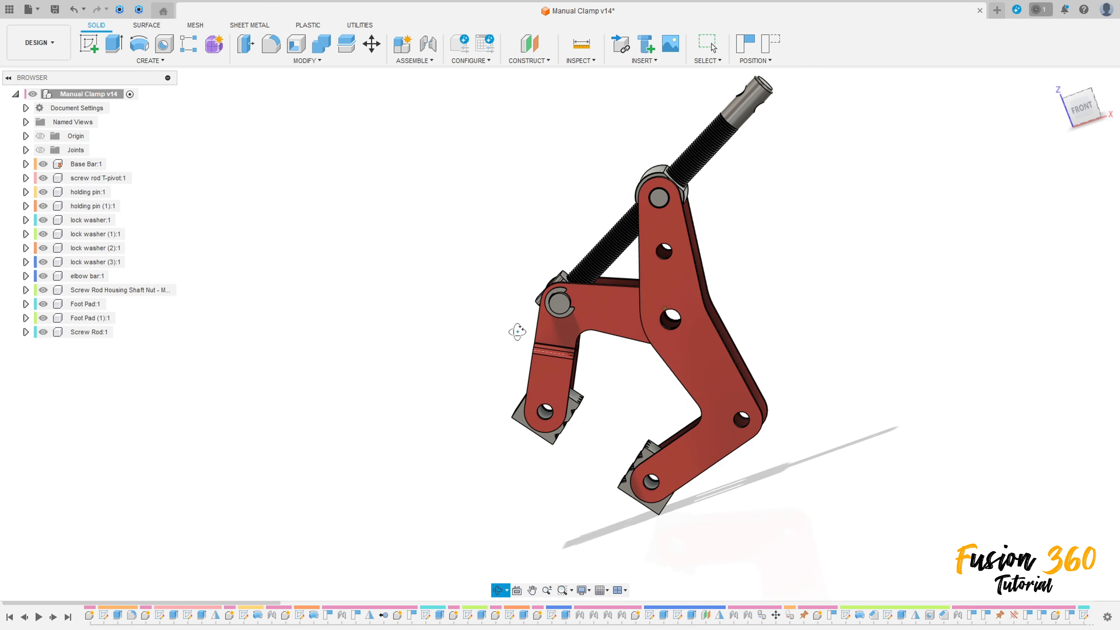